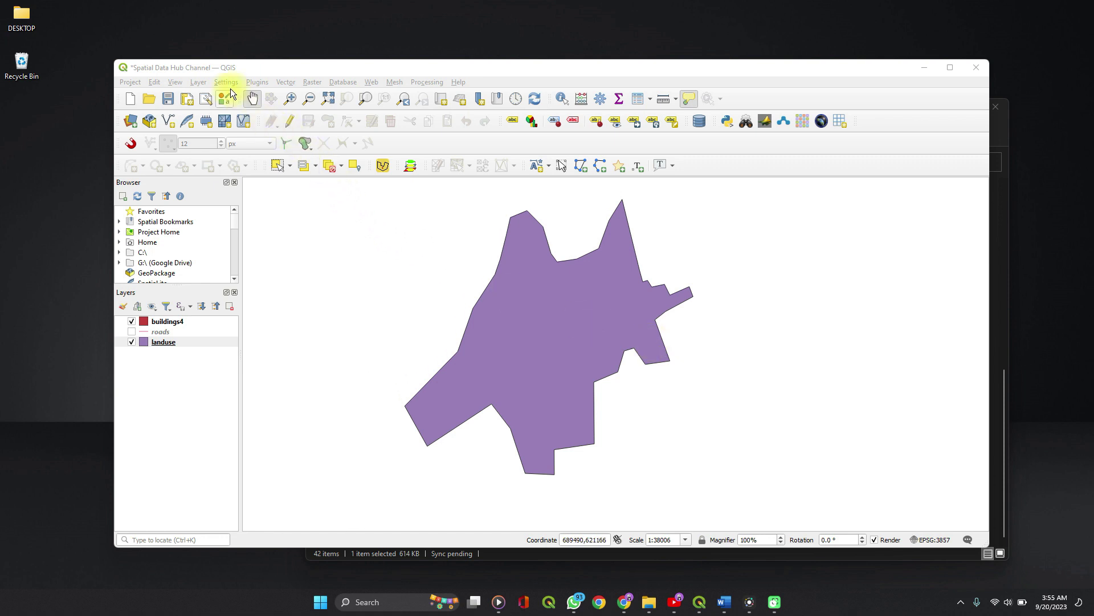
Open the Vector menu in the QGIS menu bar to list the vector tool groups
click(283, 82)
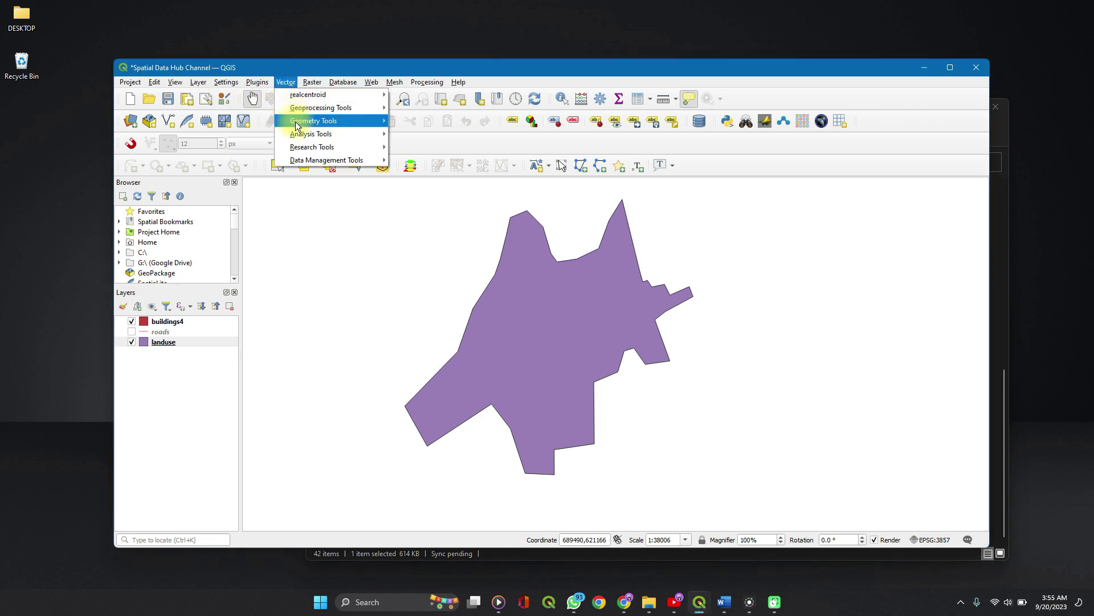
mouse_move(364, 148)
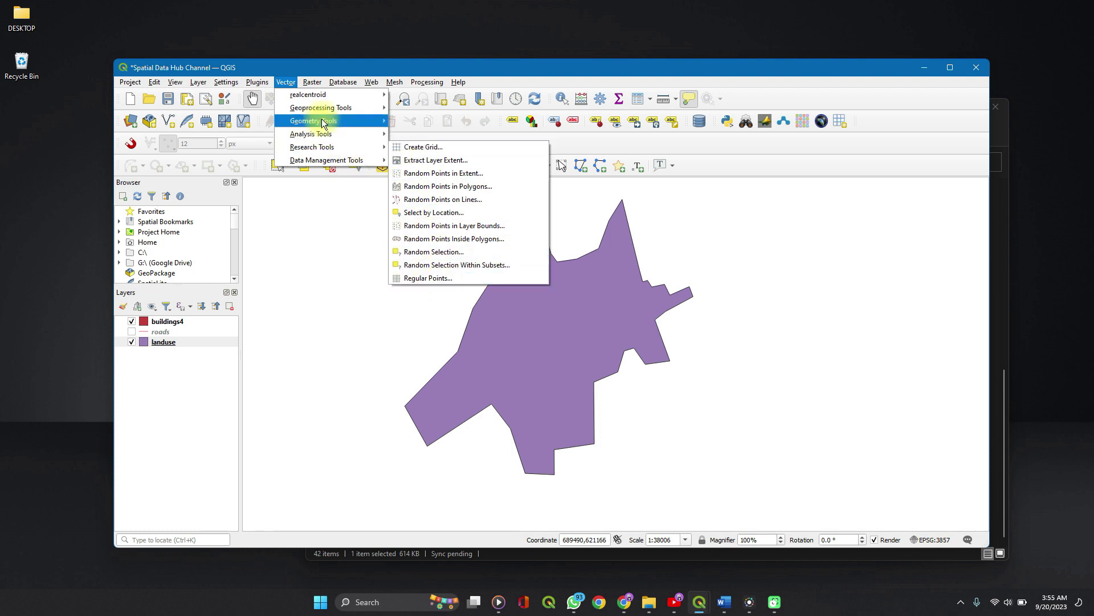
mouse_move(315, 81)
mouse_move(324, 147)
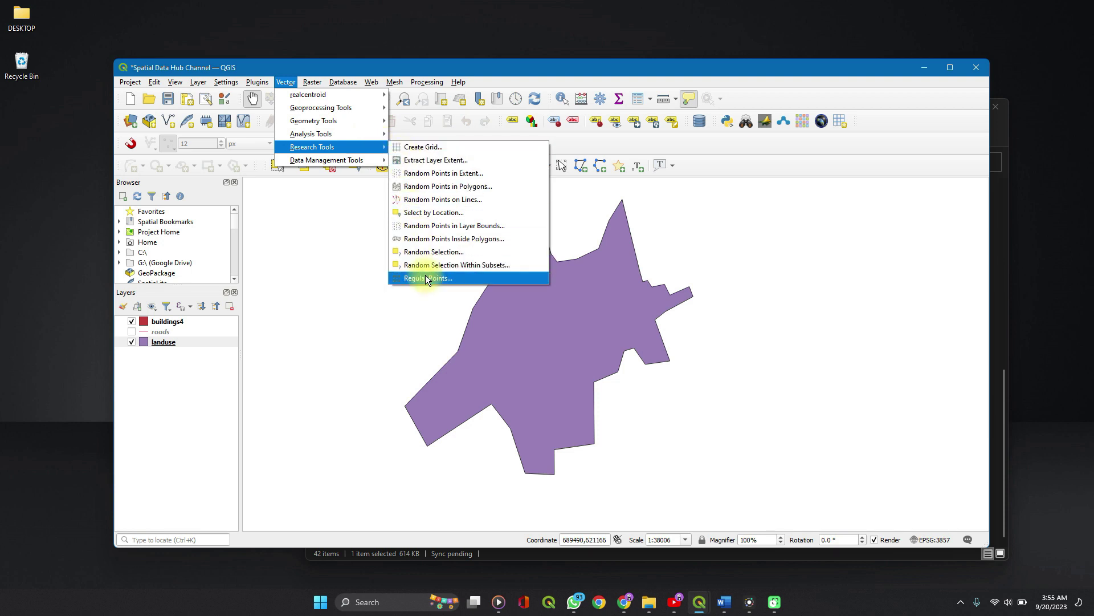
click(427, 278)
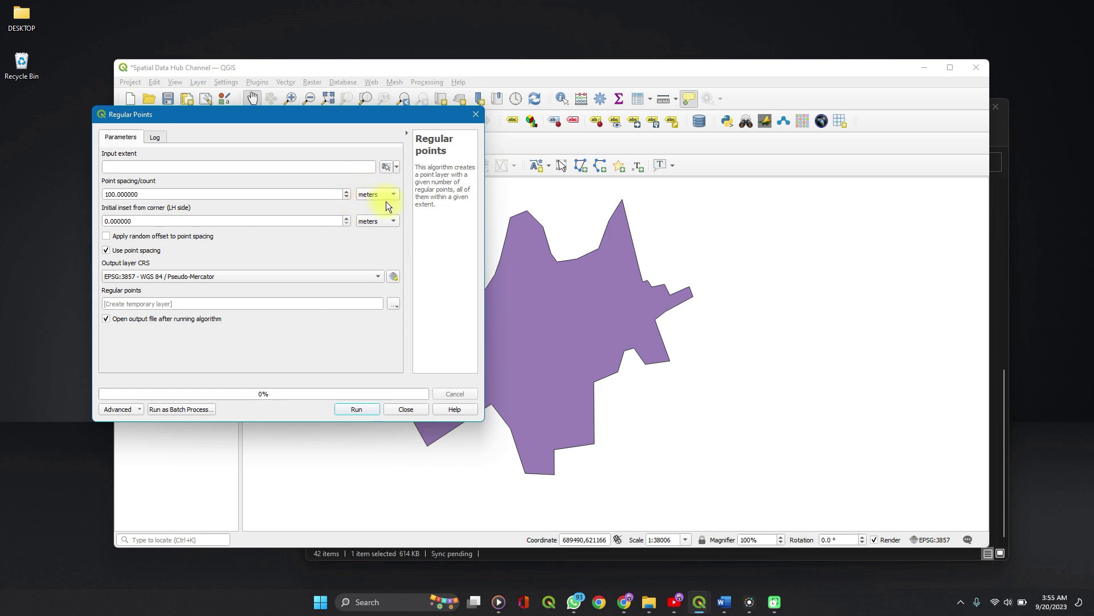
click(474, 117)
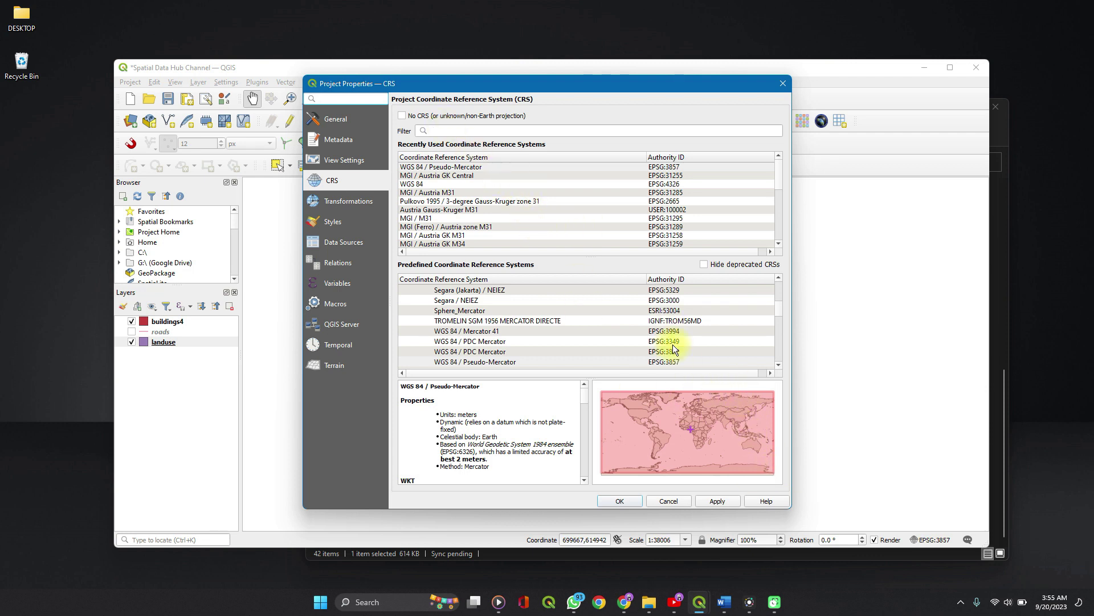
Set the project CRS to WGS 84 / Pseudo-Mercator (EPSG:3857) and close Project Properties
click(452, 130)
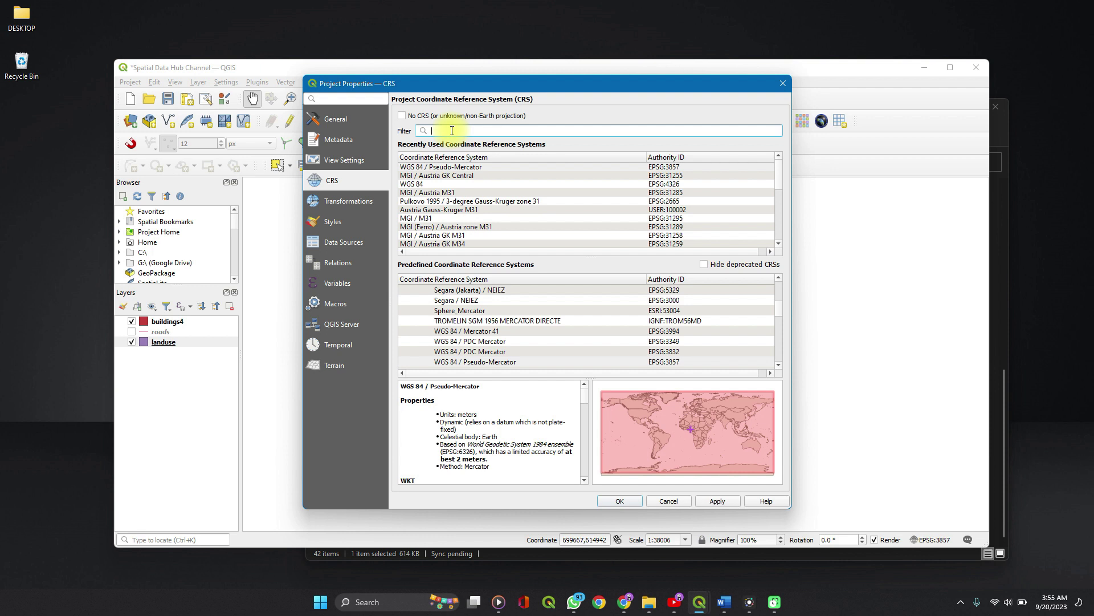
text(38)
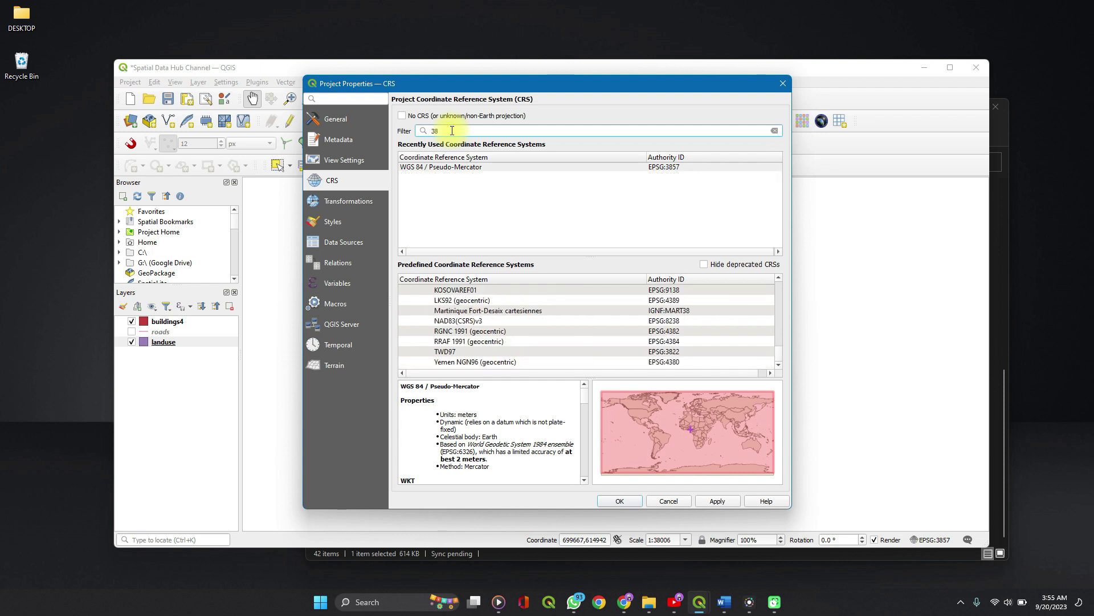
text(57)
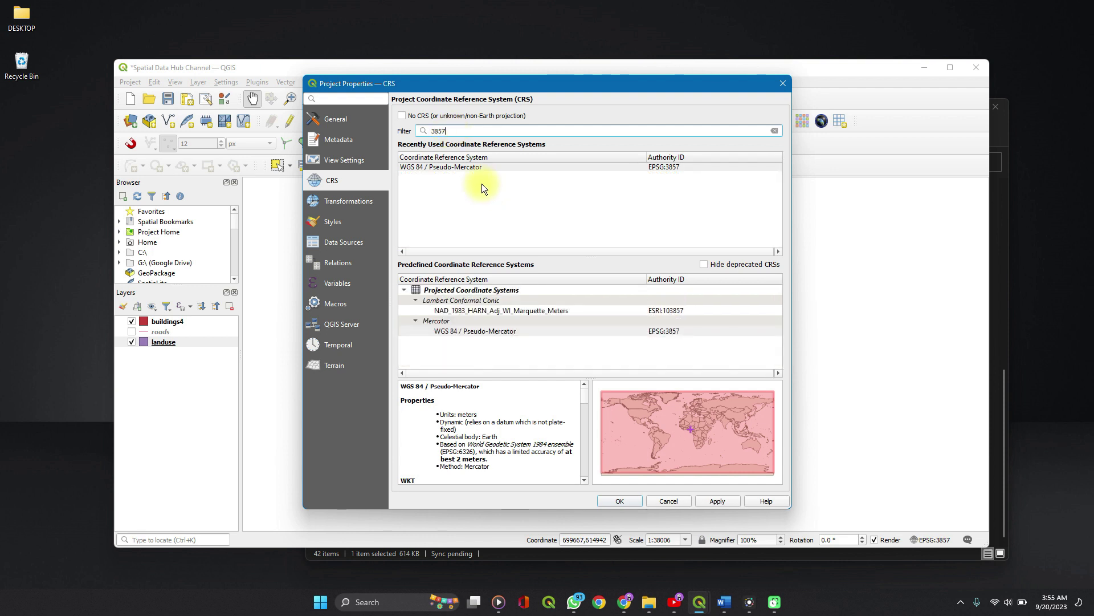
click(471, 167)
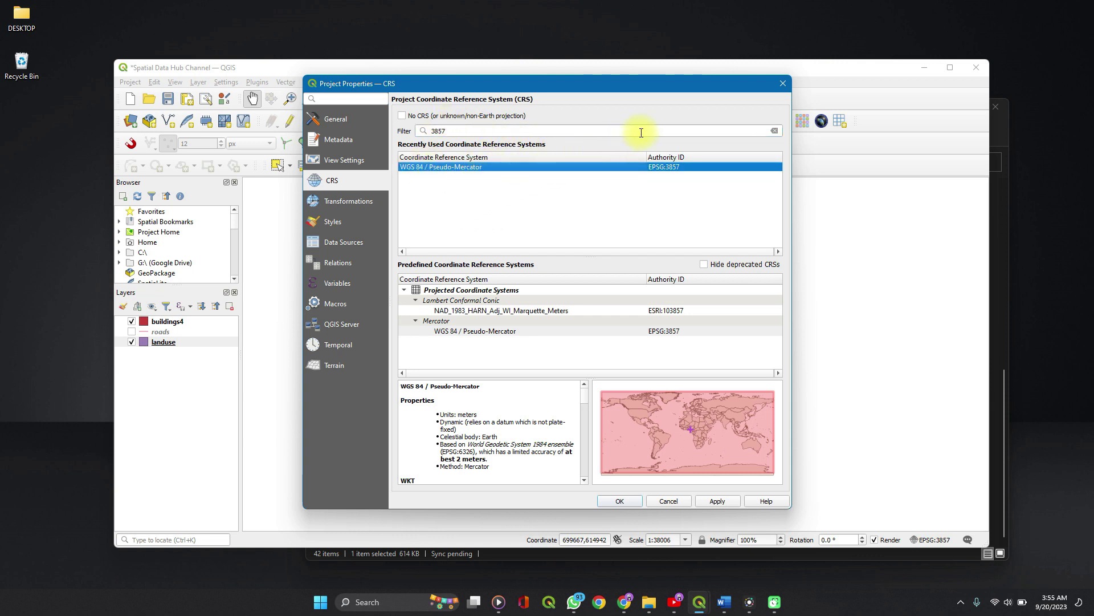
click(783, 84)
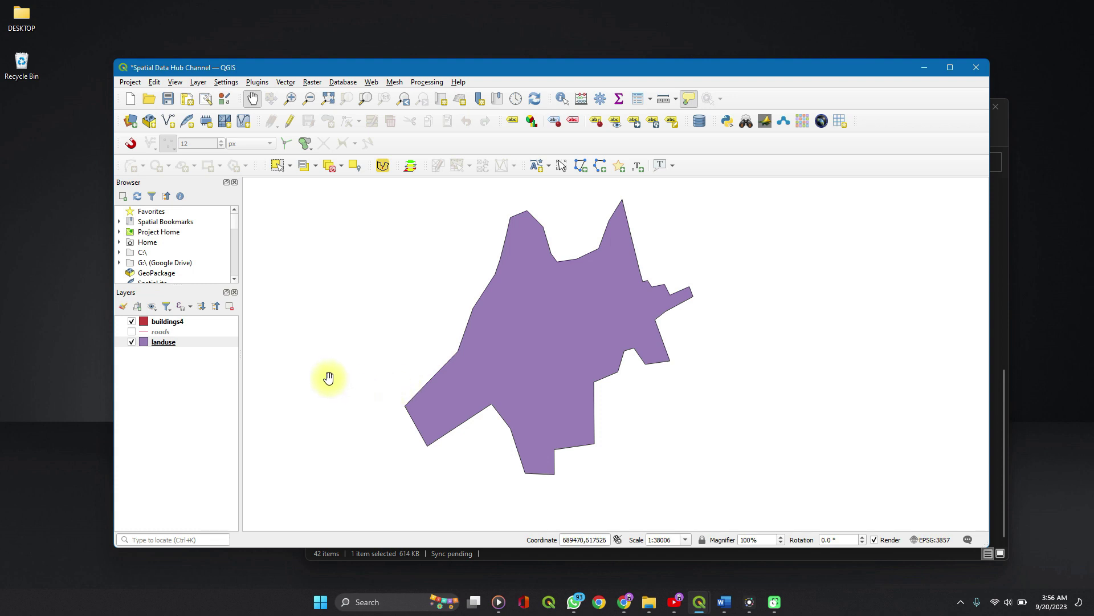
Launch Regular Points and draw its input extent as a rectangle over the landuse polygon
click(289, 81)
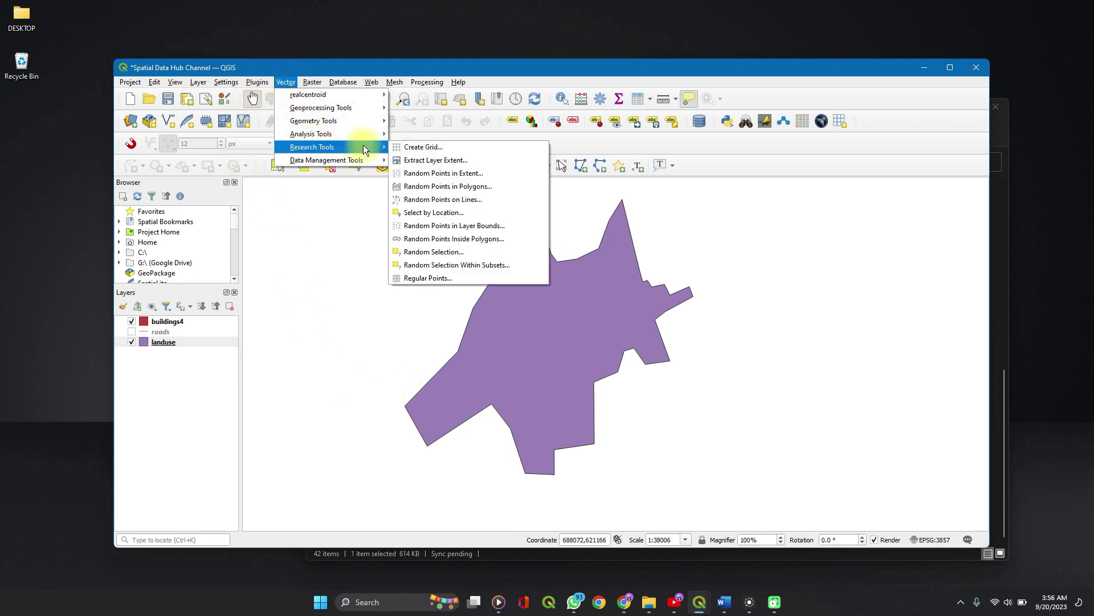
click(420, 277)
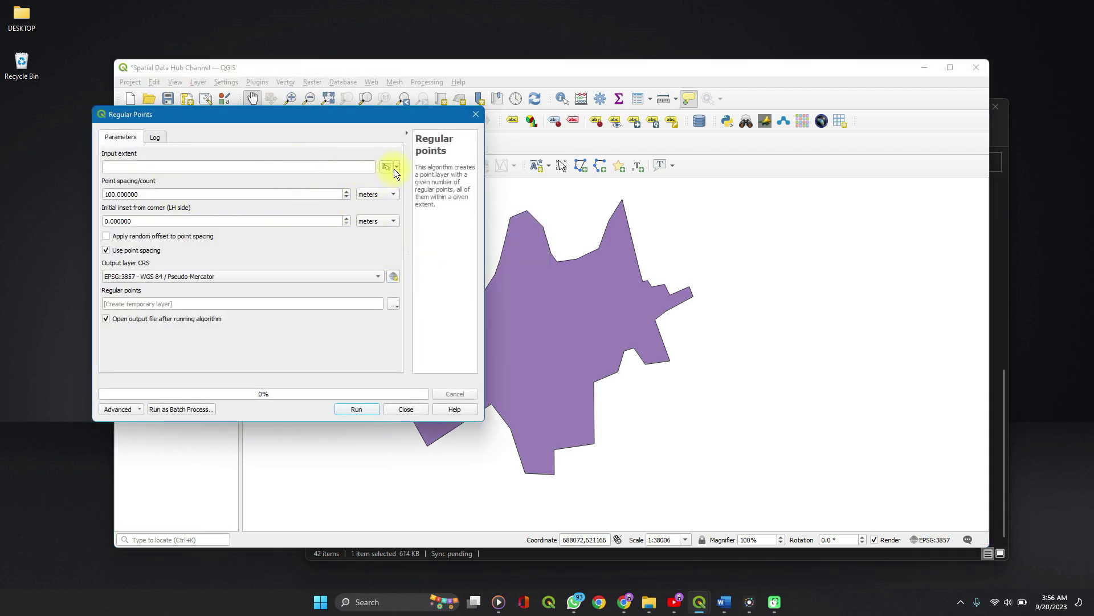
click(396, 169)
mouse_move(421, 185)
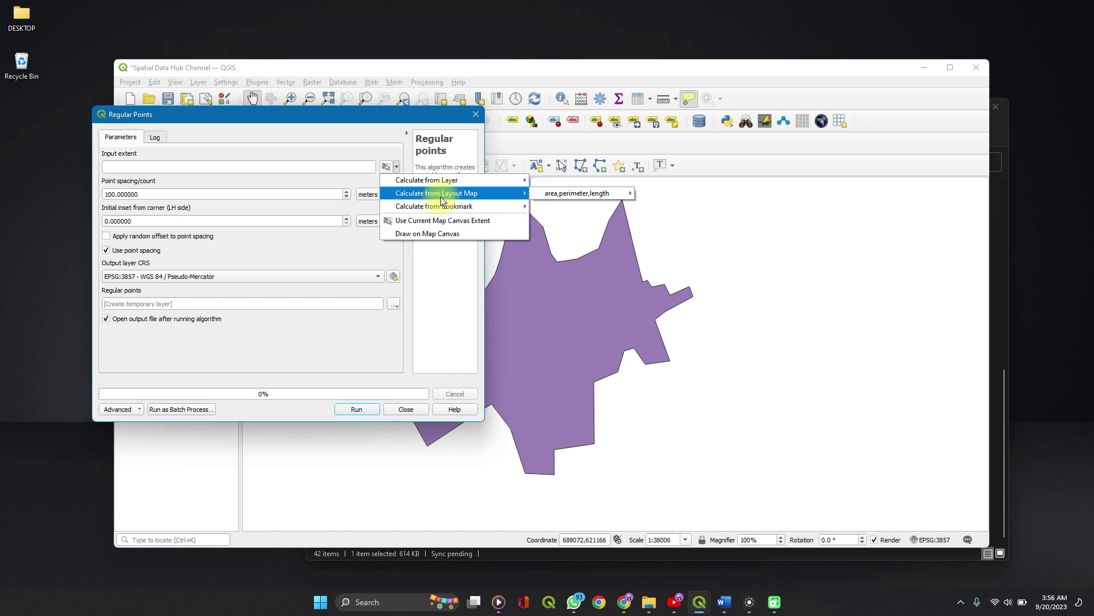
click(431, 234)
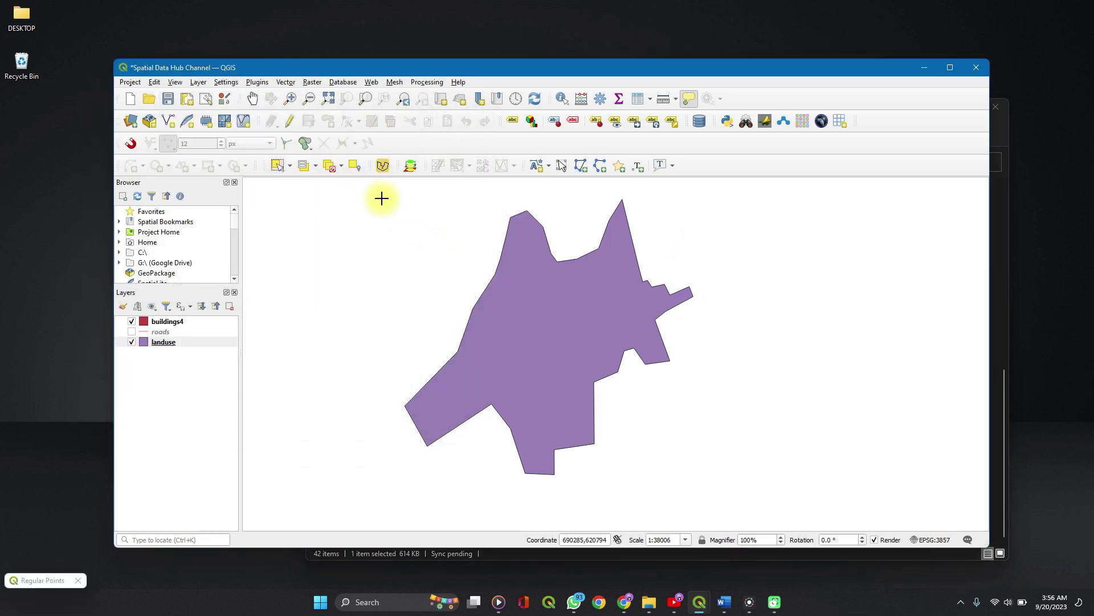
mouse_move(384, 198)
mouse_down()
mouse_move(655, 330)
mouse_move(686, 411)
mouse_move(675, 536)
mouse_move(693, 484)
mouse_up()
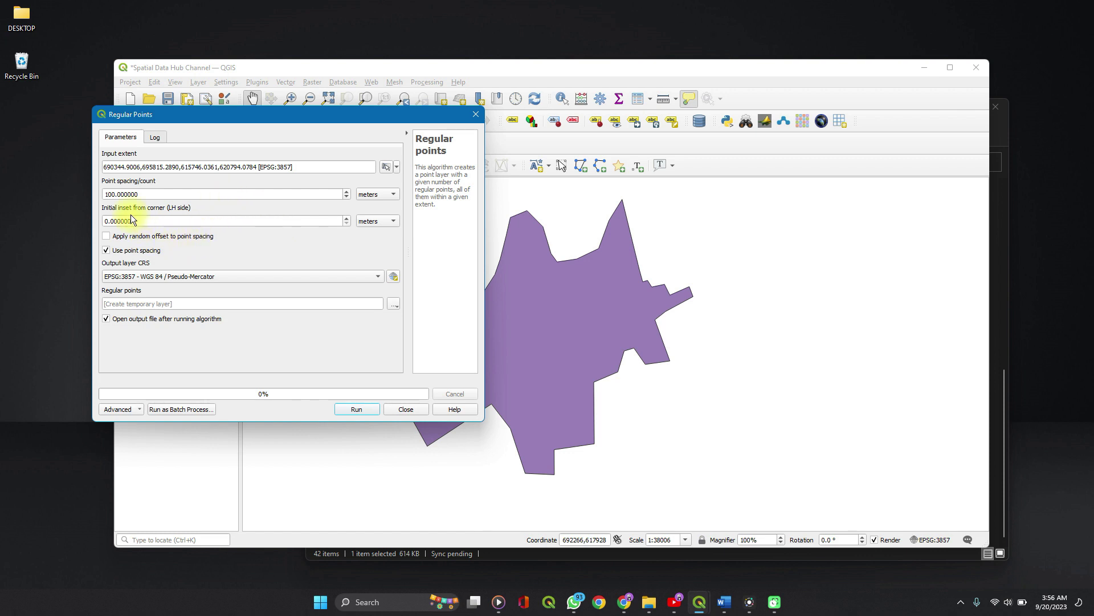
Change the Regular Points spacing from 100 to 1000 meters
click(113, 197)
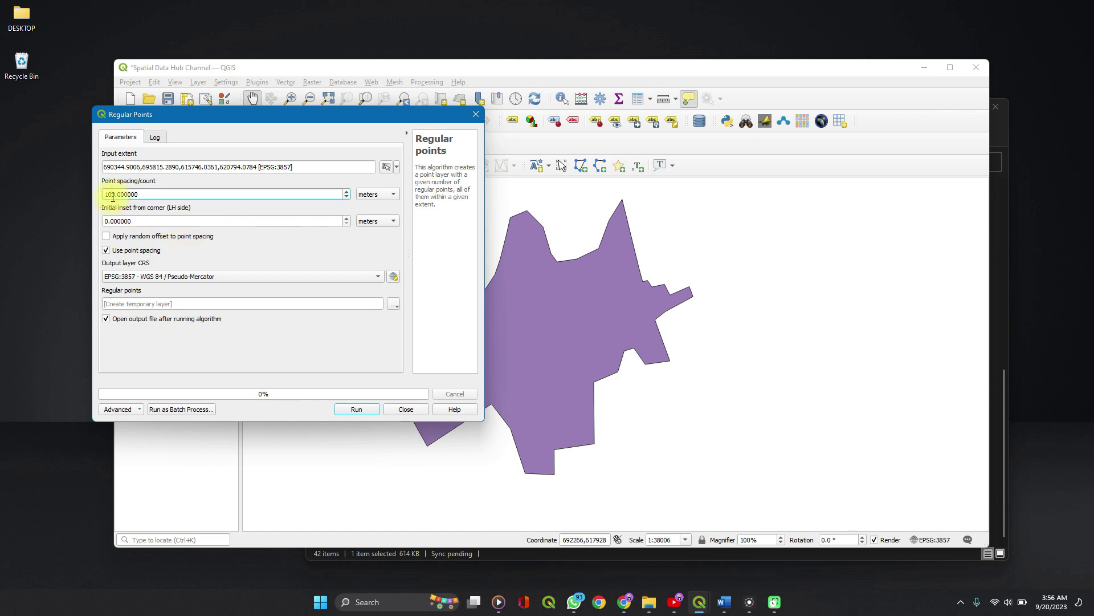
text(0)
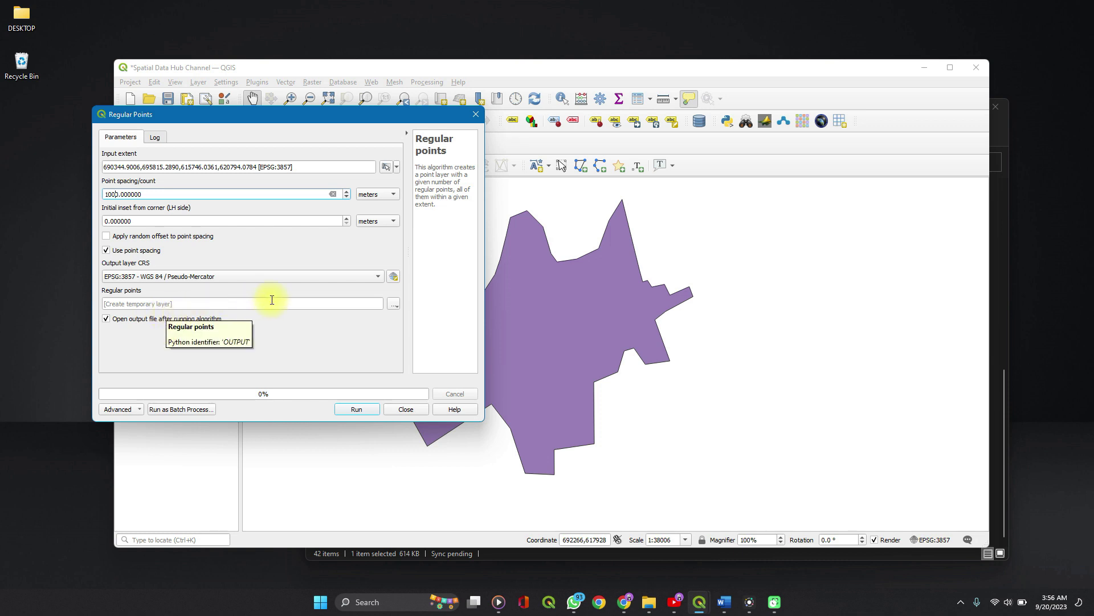
click(394, 305)
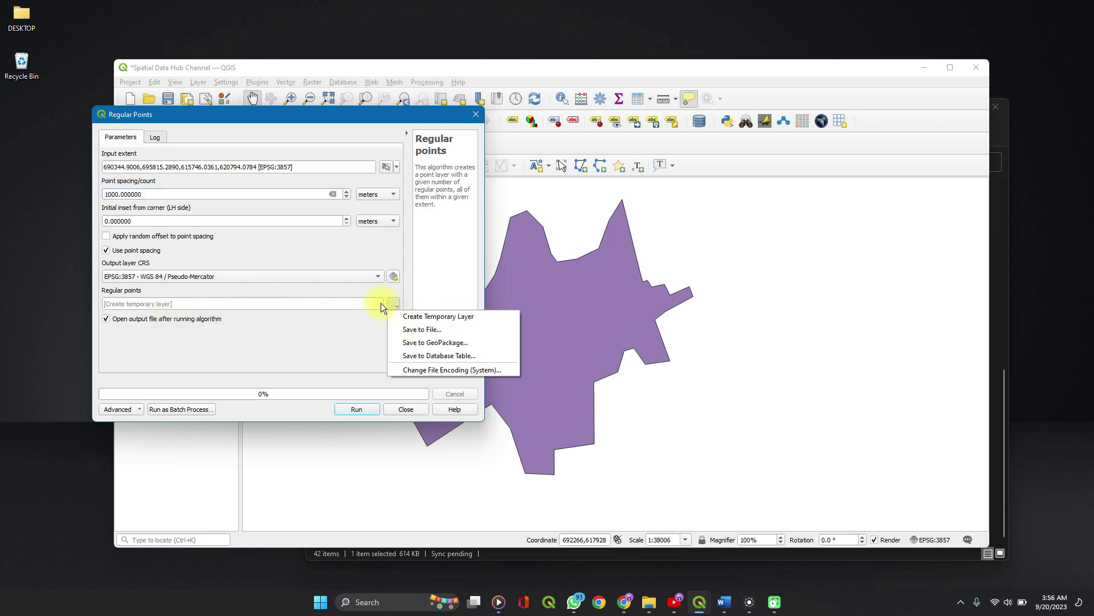
Keep a temporary output layer and run Regular Points to create the 1000 m point grid
click(410, 330)
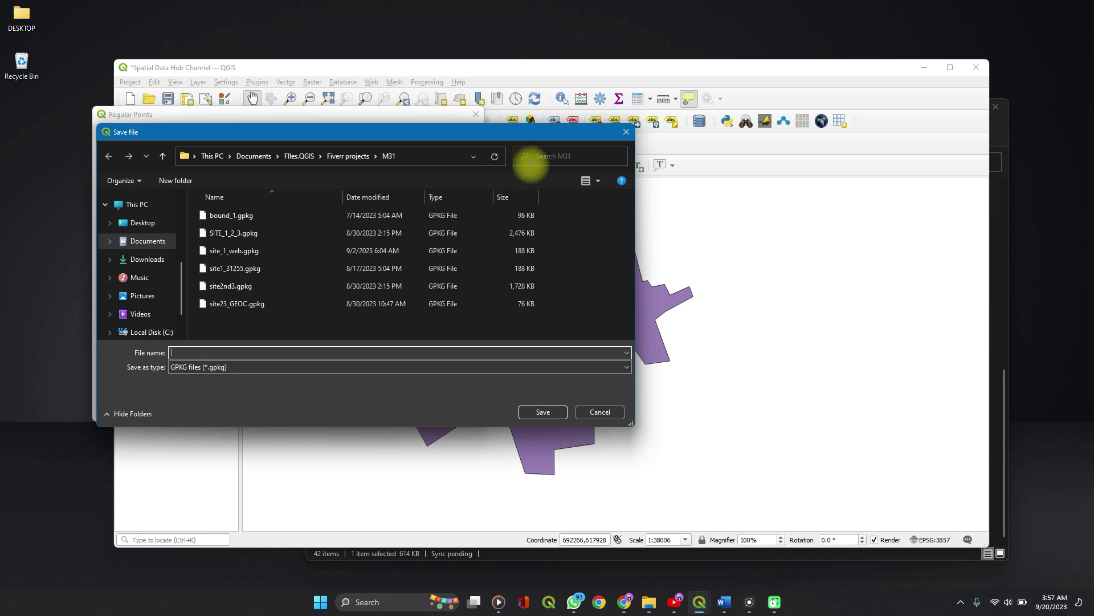
click(623, 133)
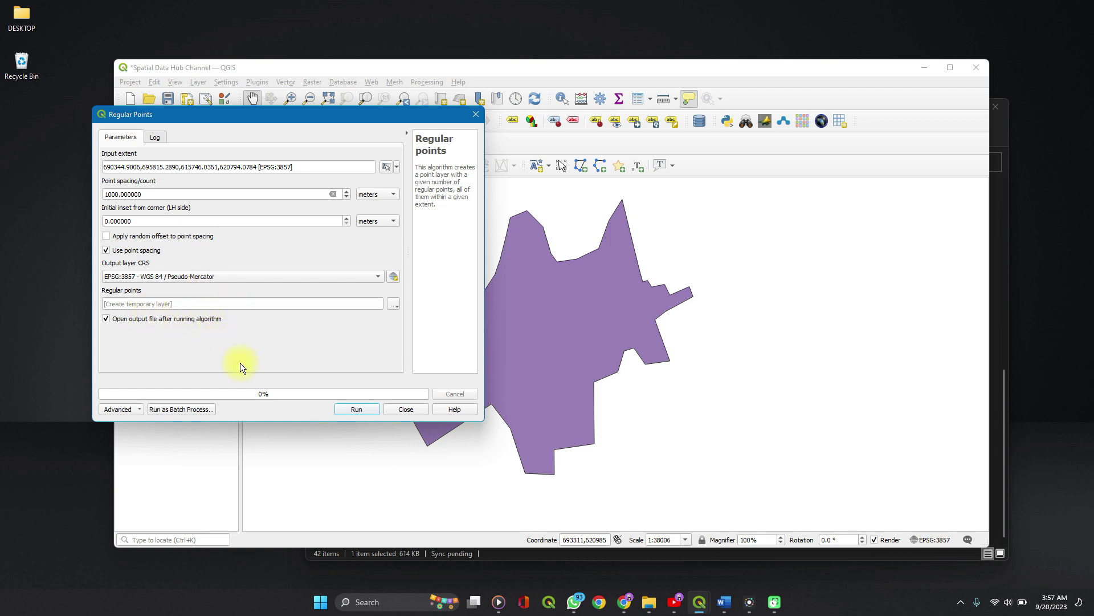
click(356, 409)
click(394, 408)
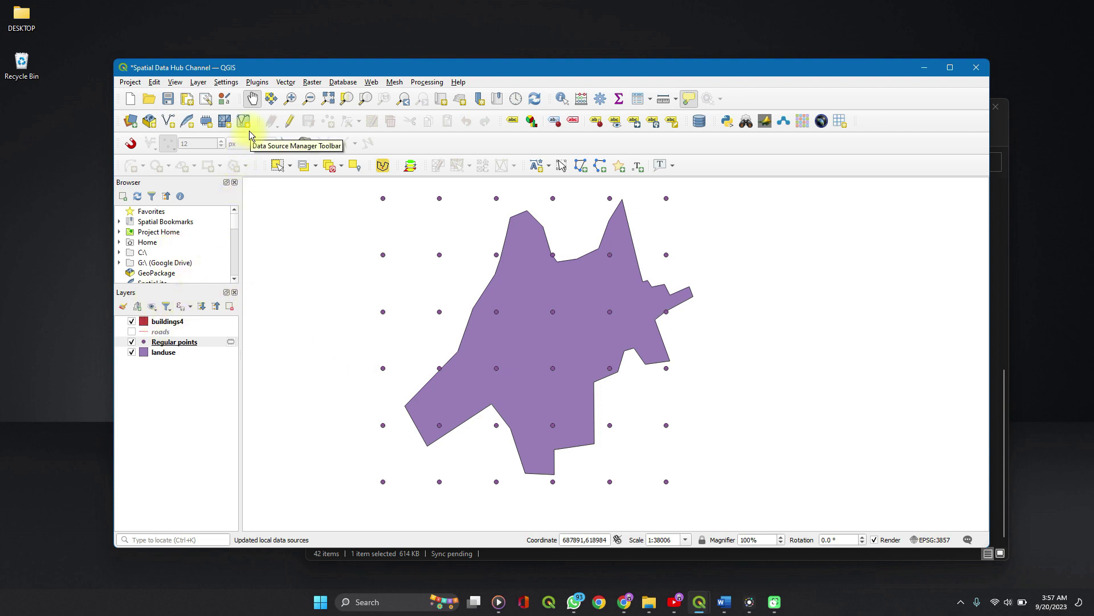
Untick the Regular points layer so only the landuse polygon remains visible
click(132, 342)
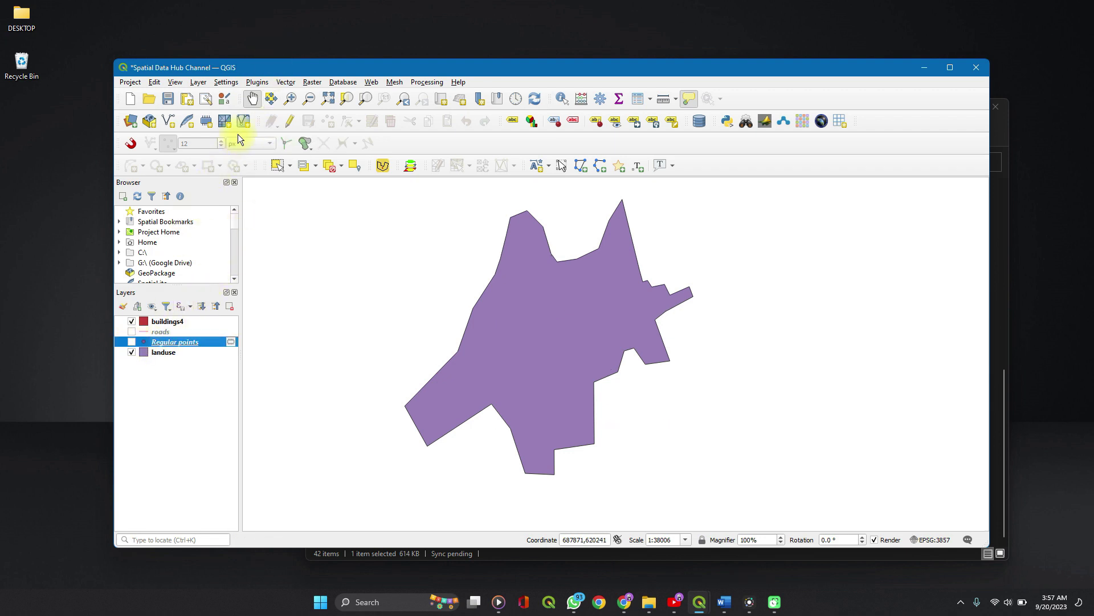
Launch Create Grid and draw its extent as a rectangle around the landuse polygon
click(287, 82)
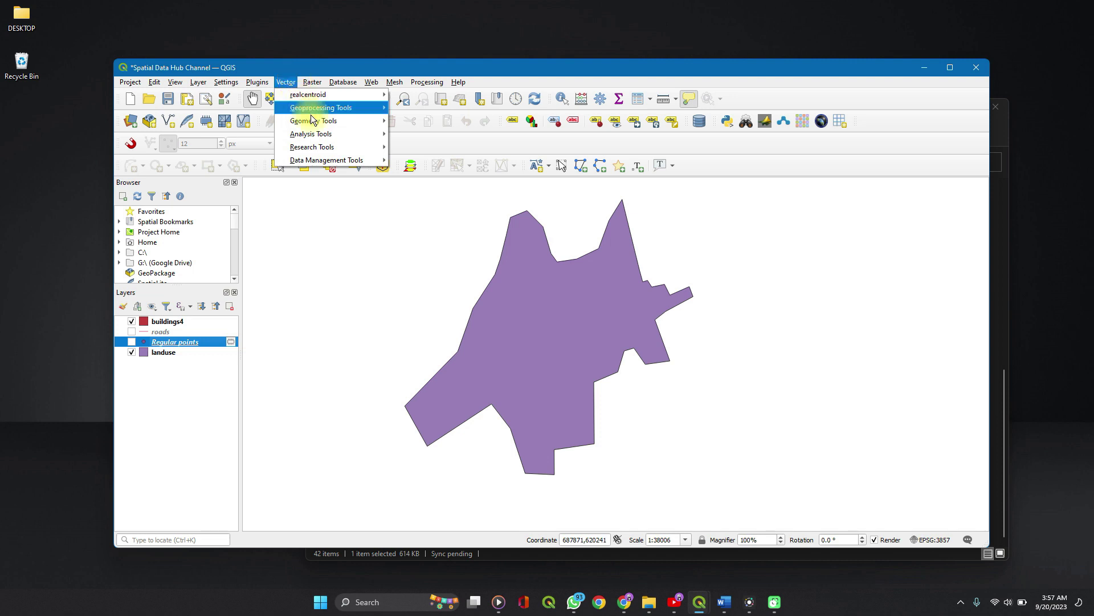
click(351, 152)
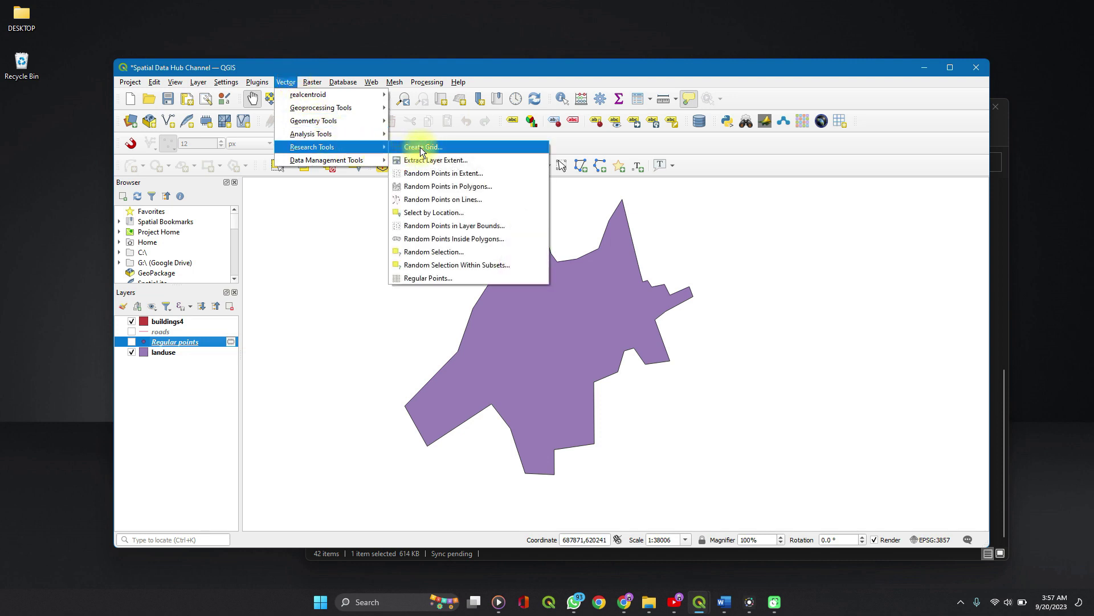
click(422, 147)
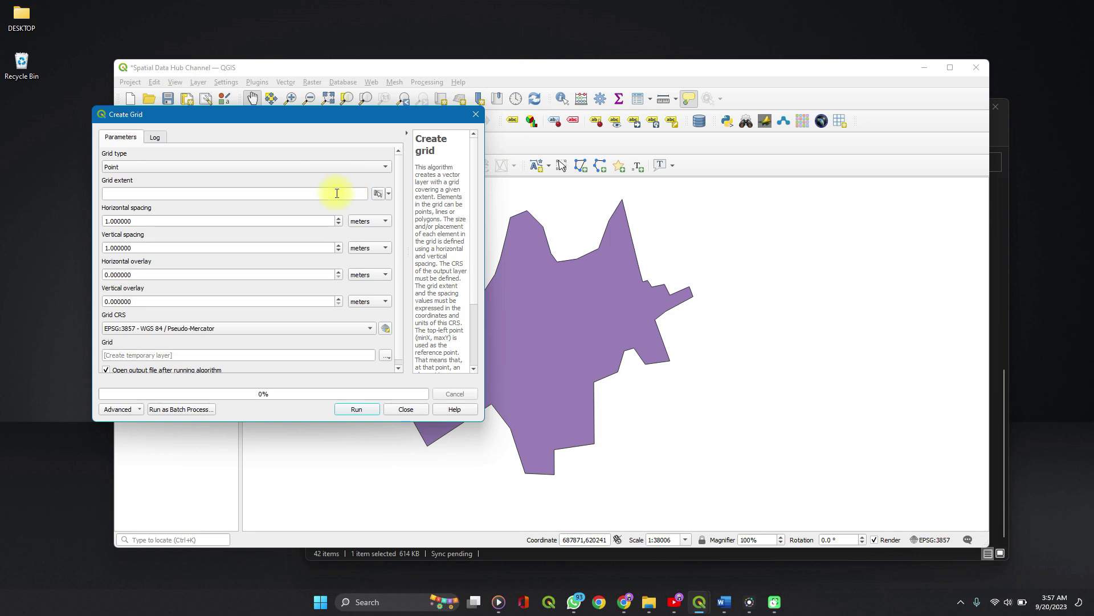
click(388, 194)
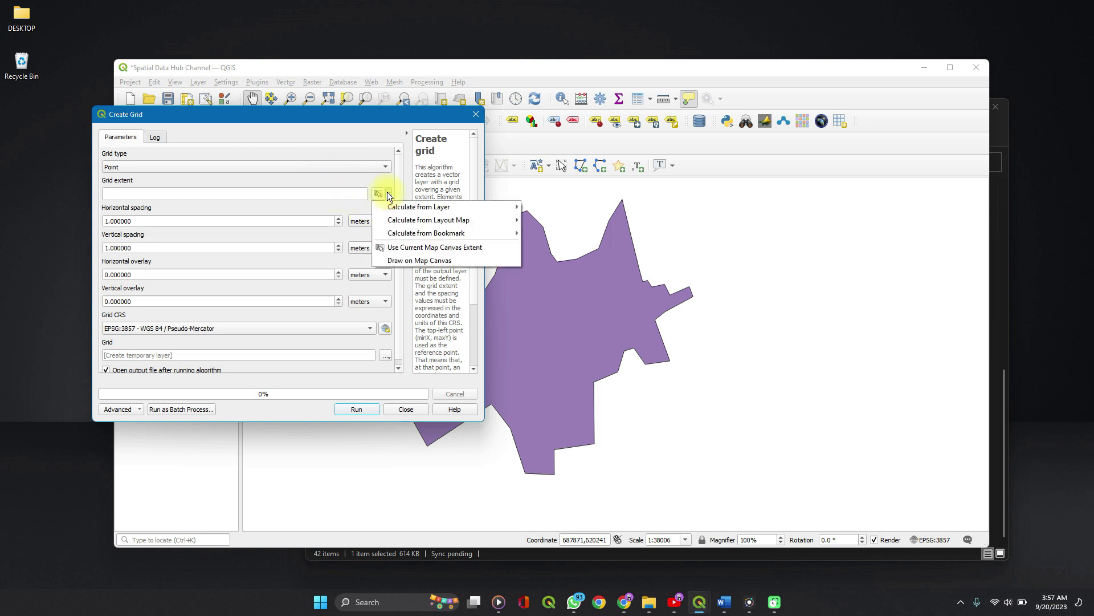
click(432, 259)
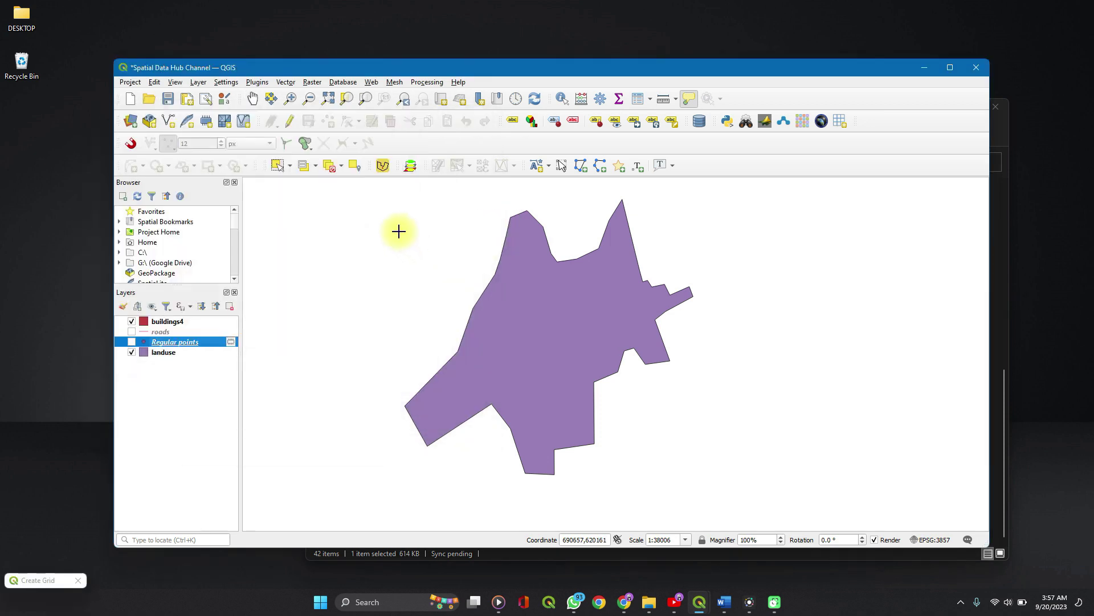
drag(384, 196, 699, 493)
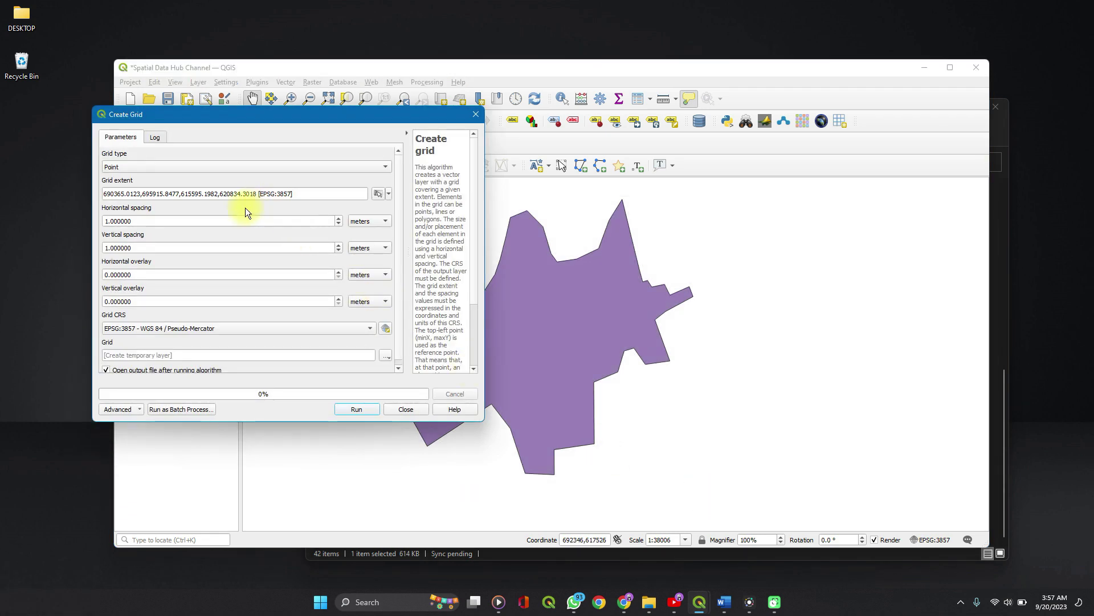
click(107, 225)
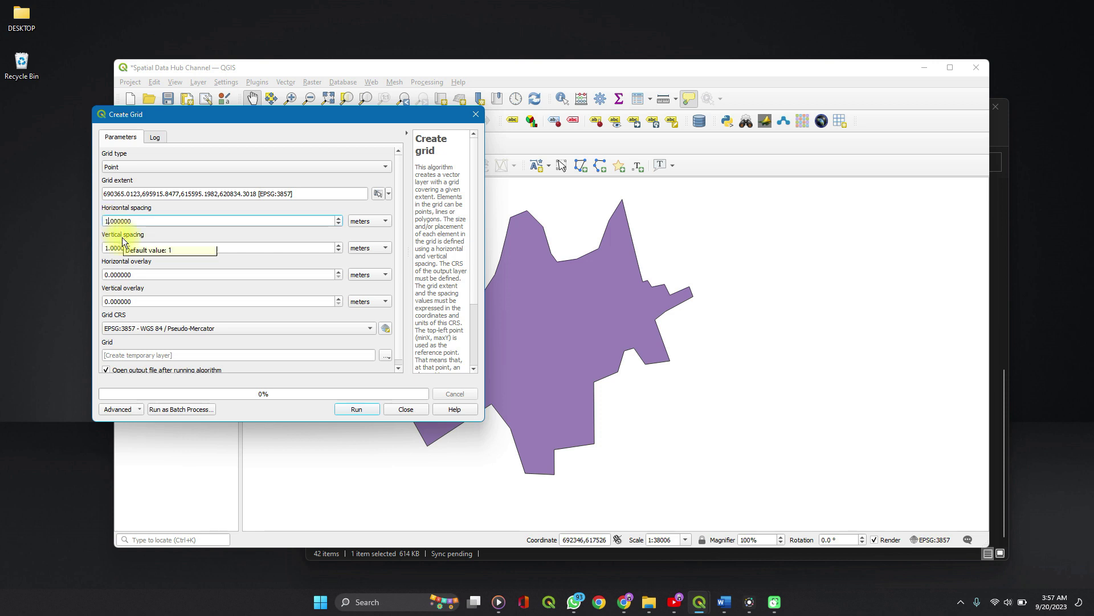
Set horizontal and vertical spacing to 100 m and run Create Grid to produce the point grid
key(BackSpace)
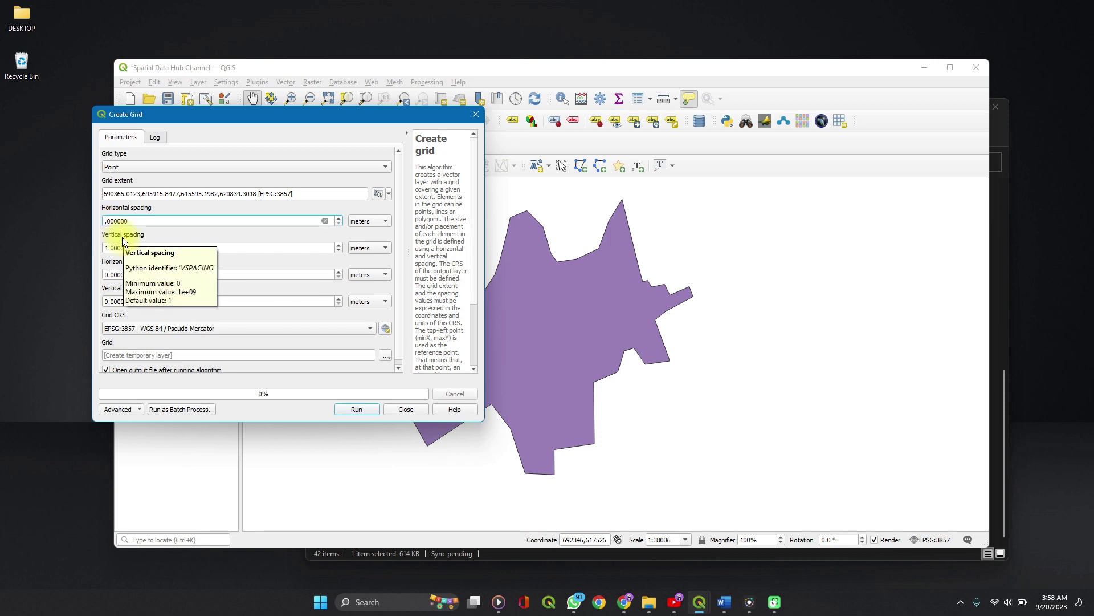
text(100)
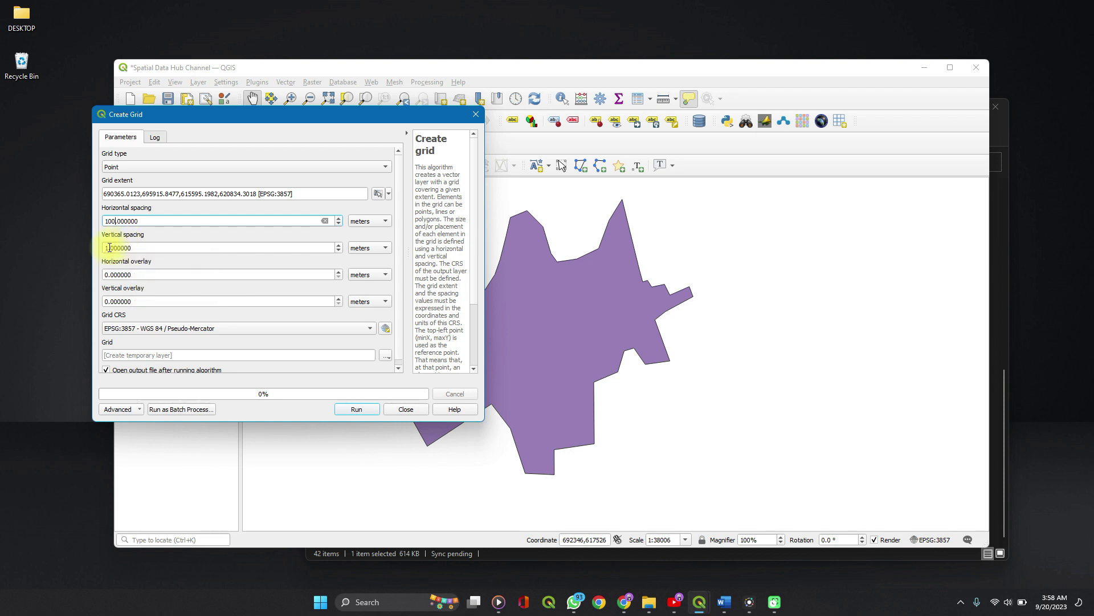
click(109, 247)
text(00)
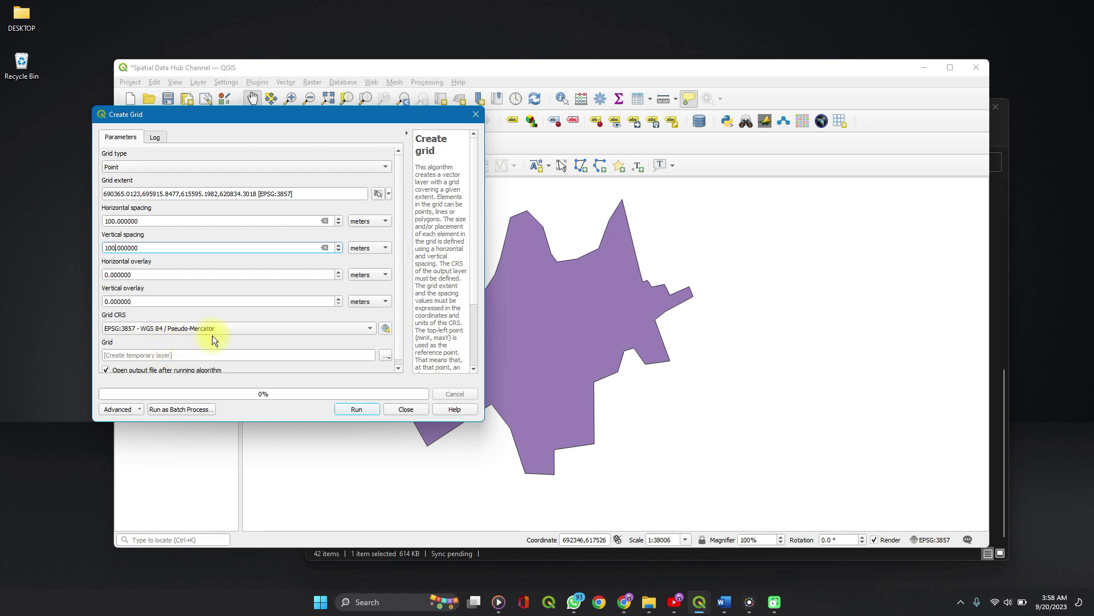
scroll(213, 335, down, 1)
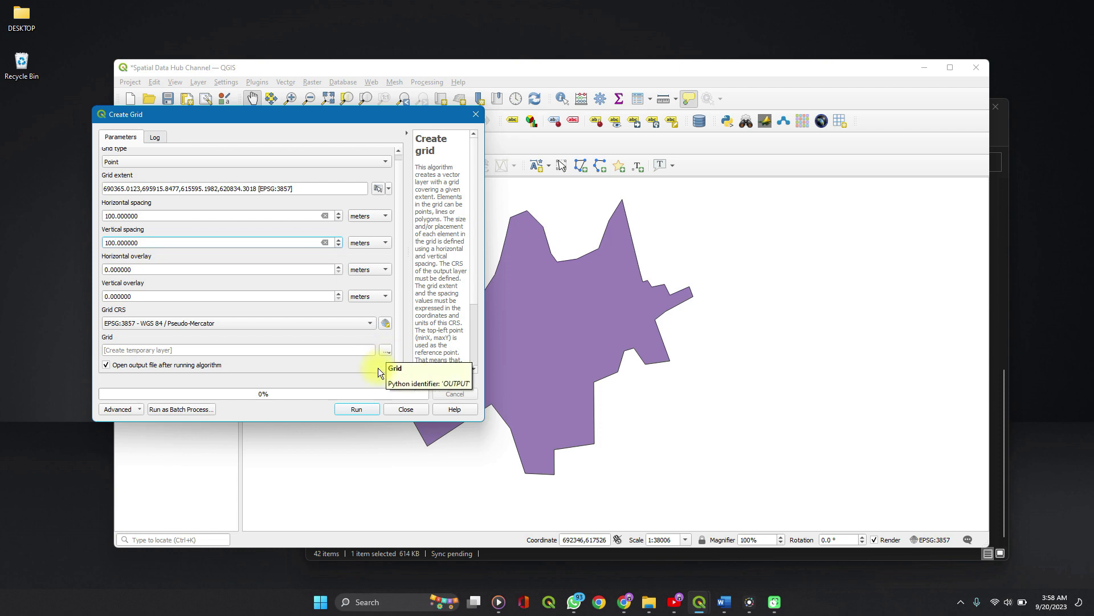
click(356, 409)
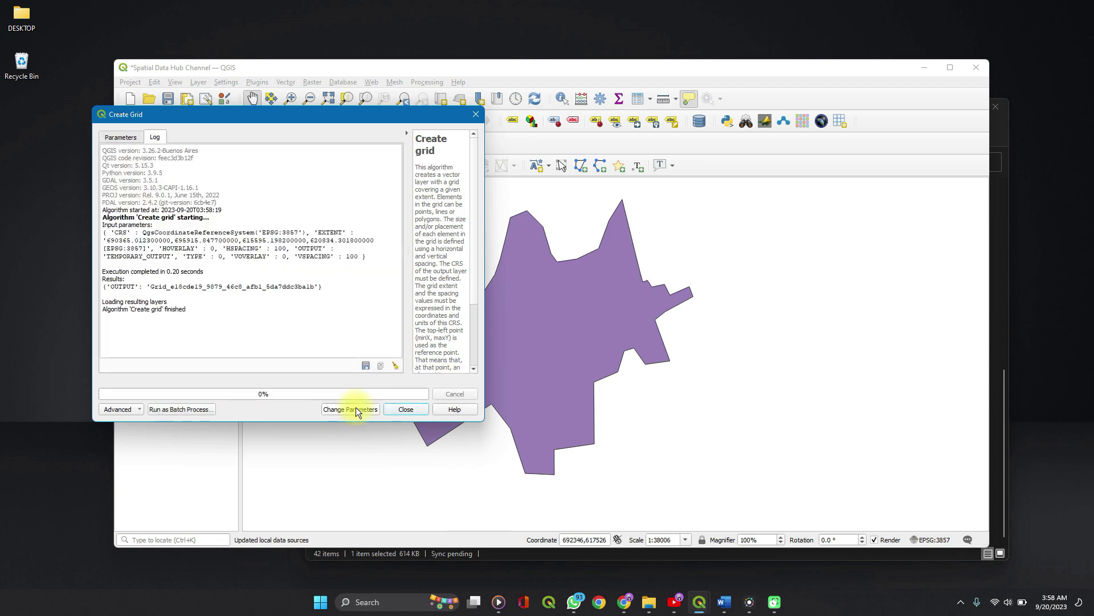
click(393, 410)
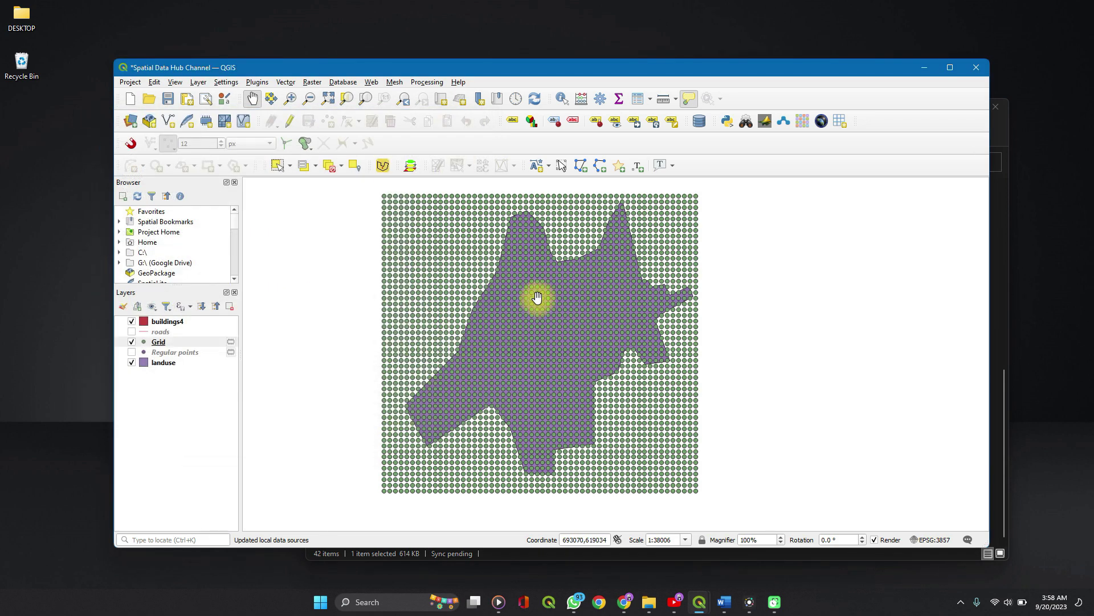
mouse_move(537, 296)
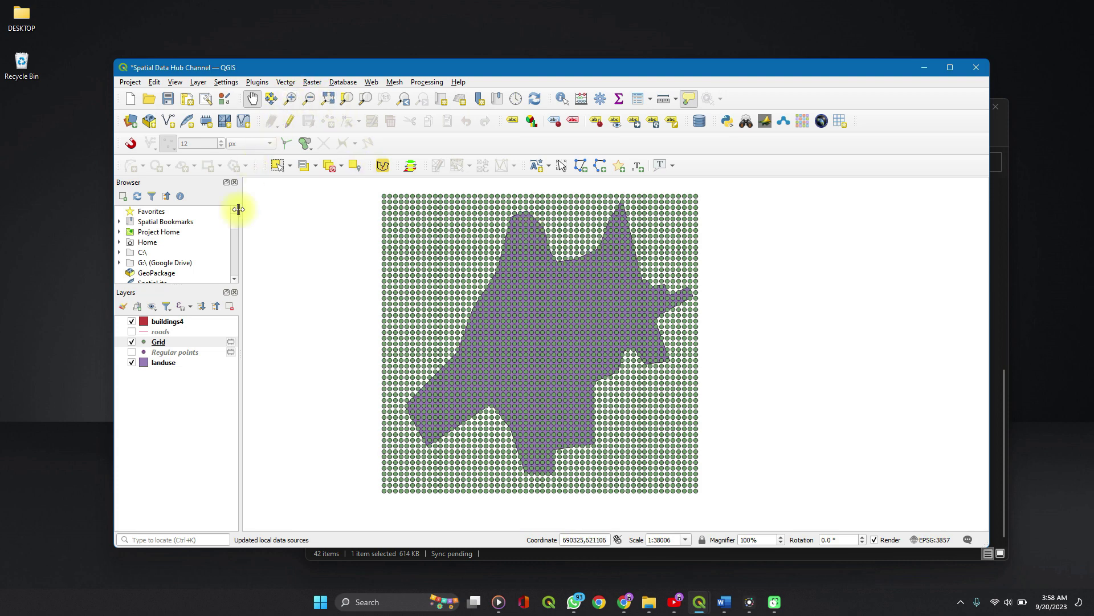
right_click(668, 145)
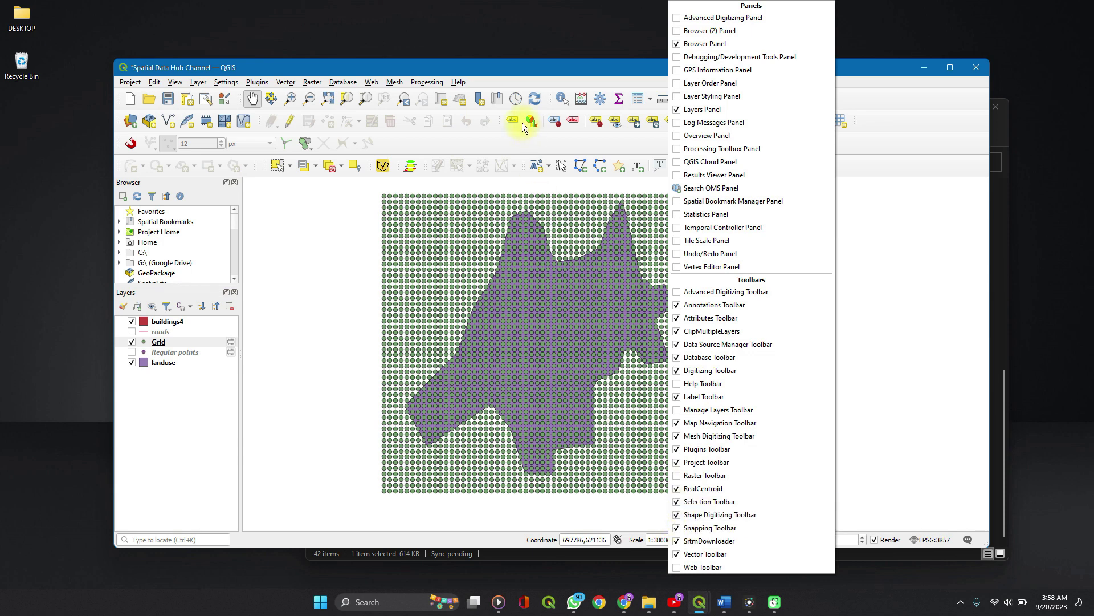
click(524, 147)
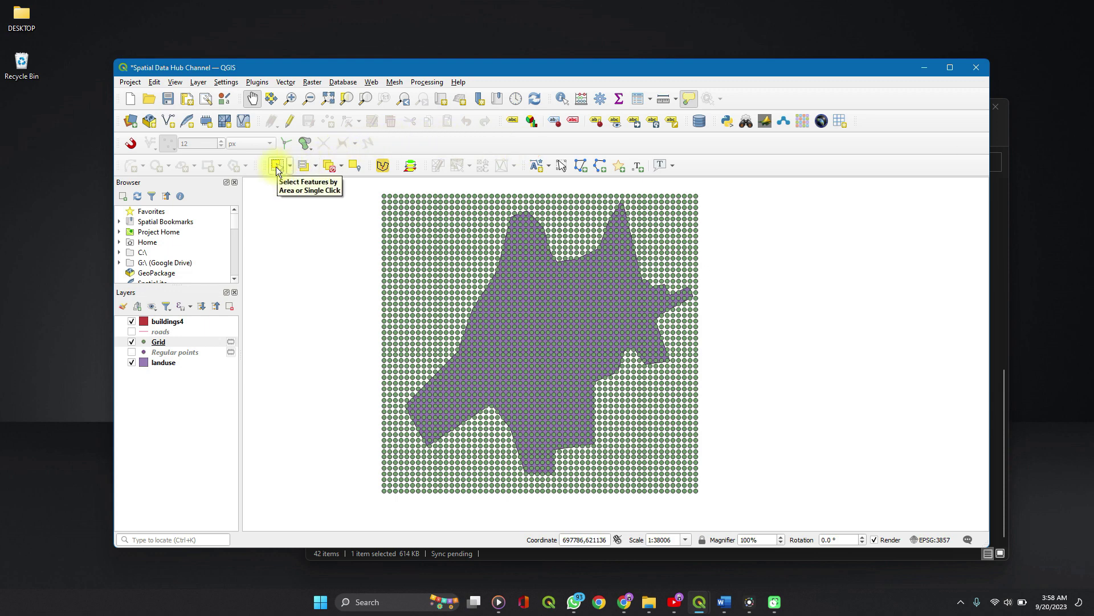
Choose the Select Feature(s) single-click selection mode
click(279, 168)
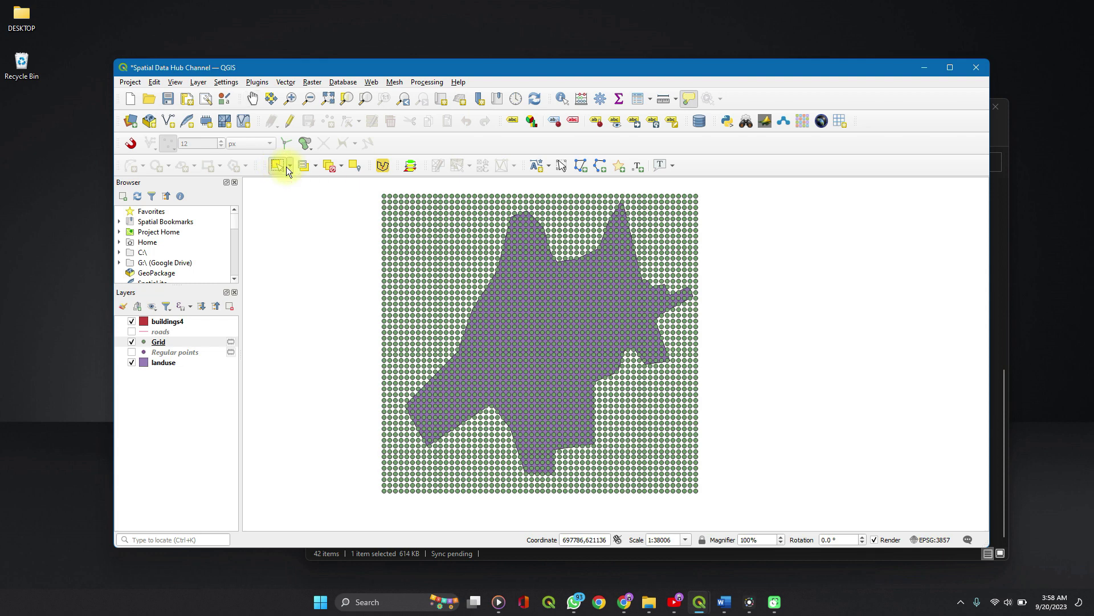
click(291, 167)
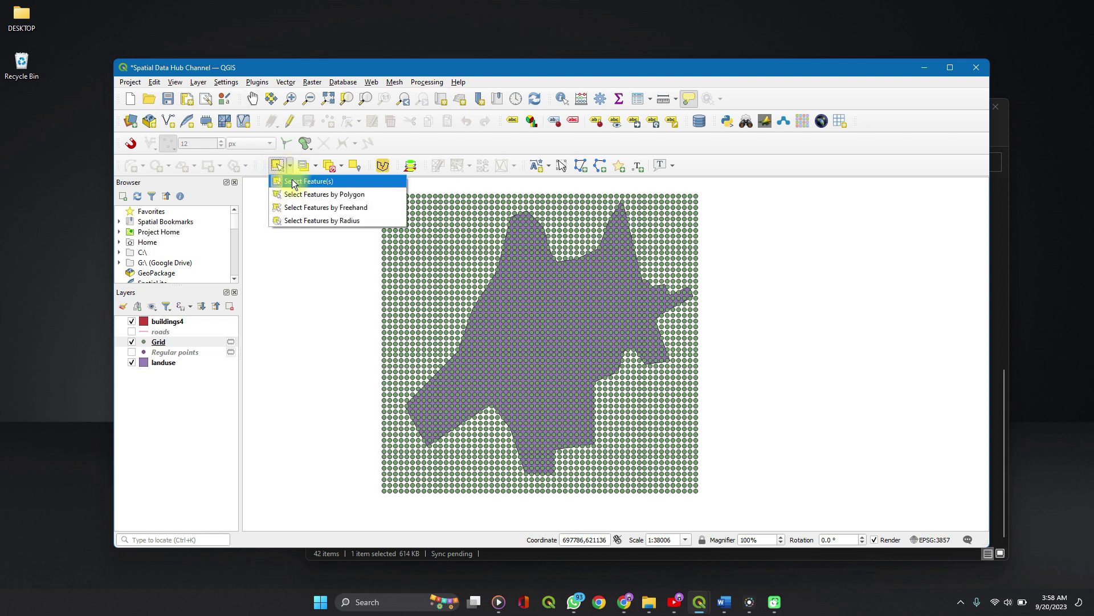
click(295, 182)
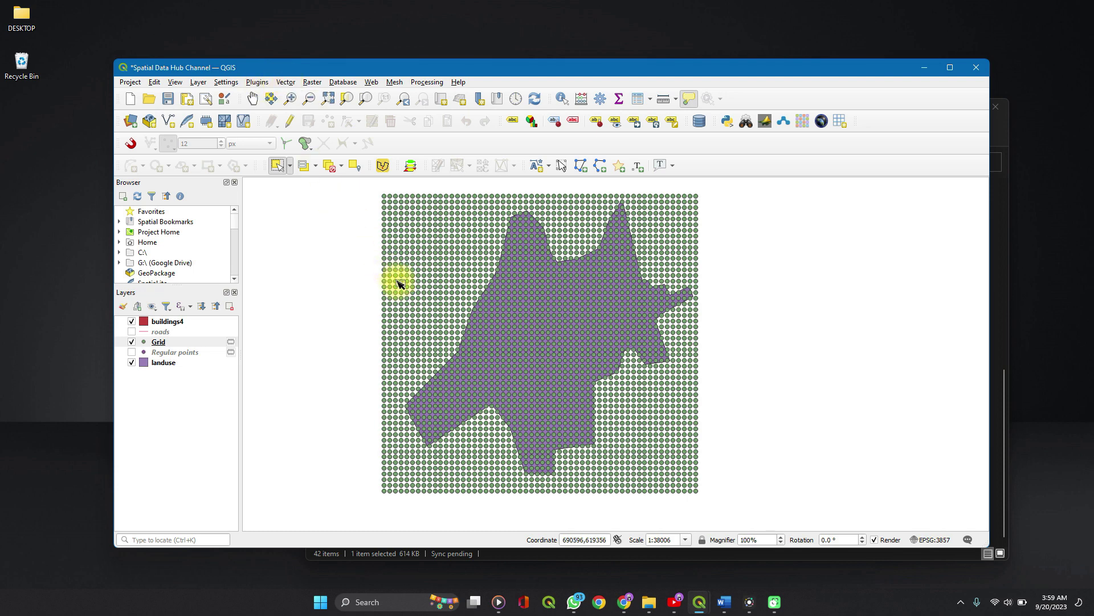
Activate the landuse layer and click the large polygon to select it
click(163, 365)
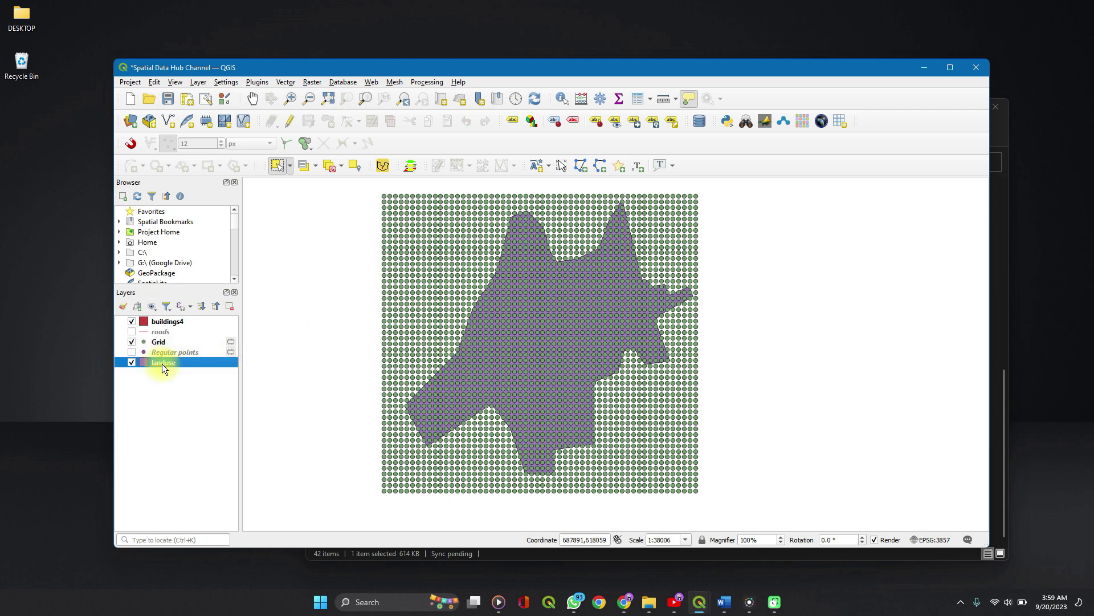
click(486, 380)
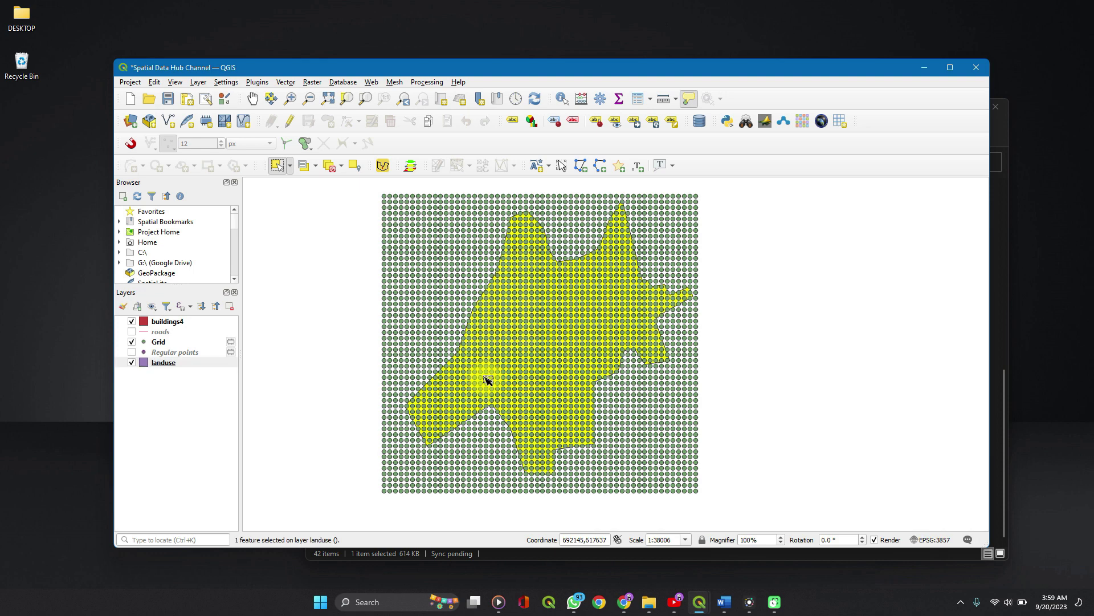
click(165, 366)
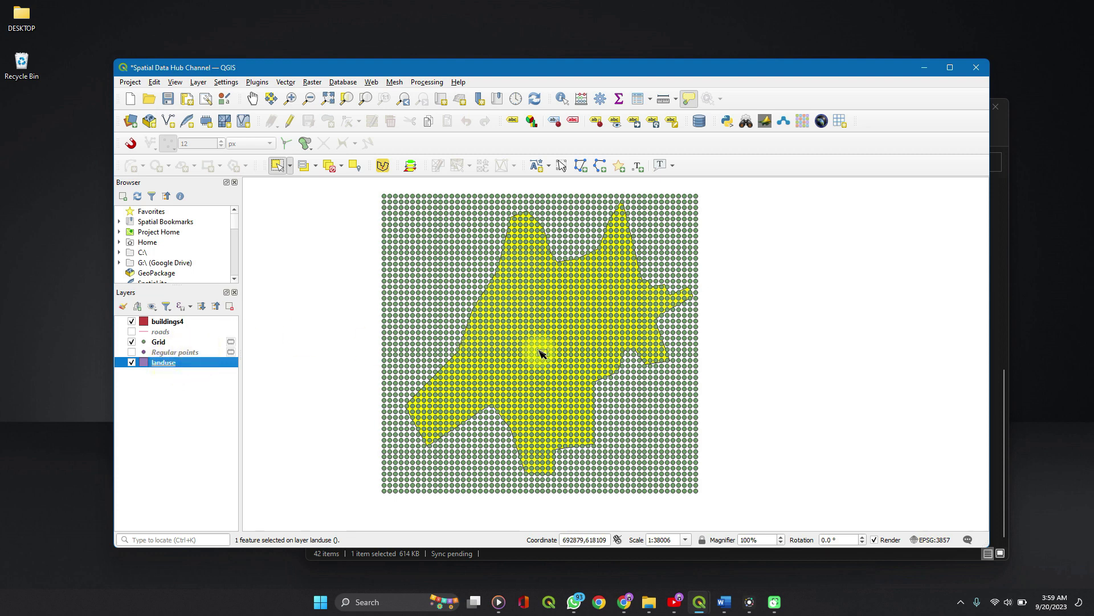
click(559, 353)
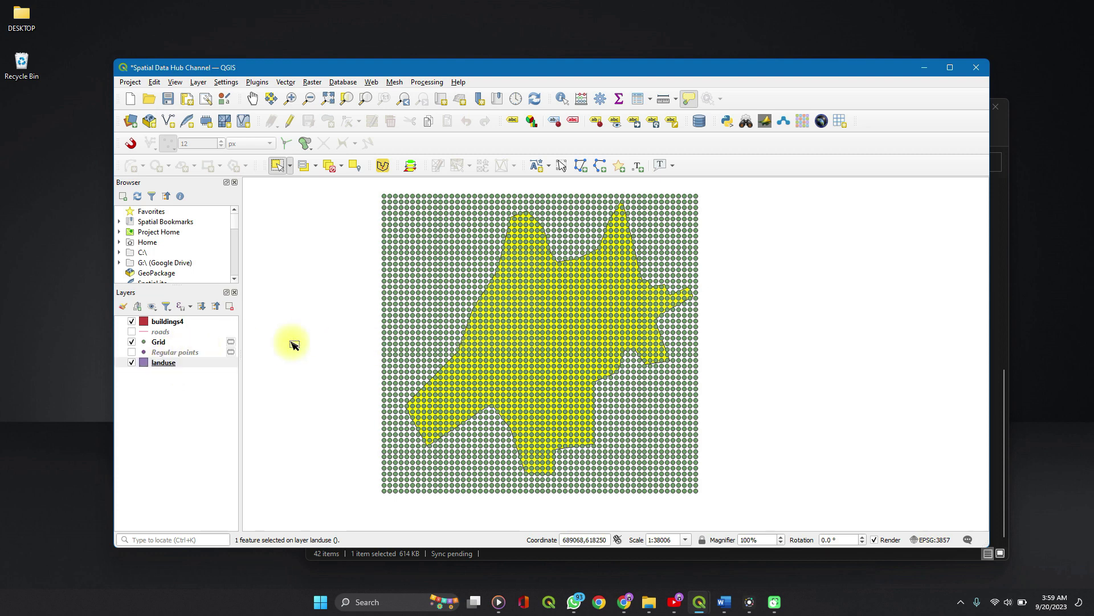
scroll(458, 361, down, 2)
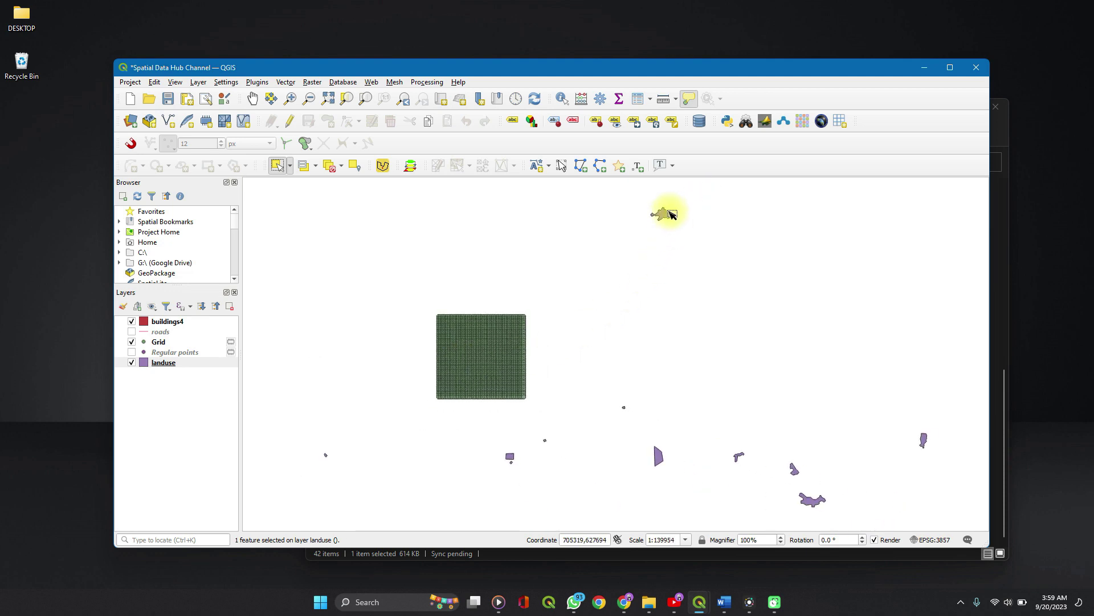
Try selecting other landuse parcels, then reselect only the large polygon under the grid
click(670, 218)
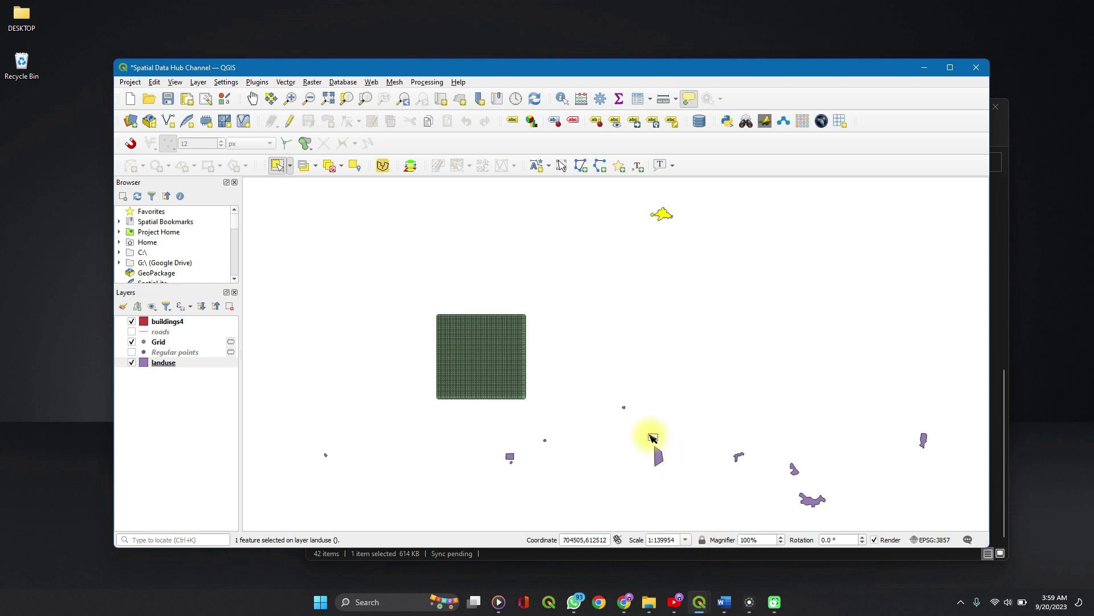
drag(607, 371, 752, 507)
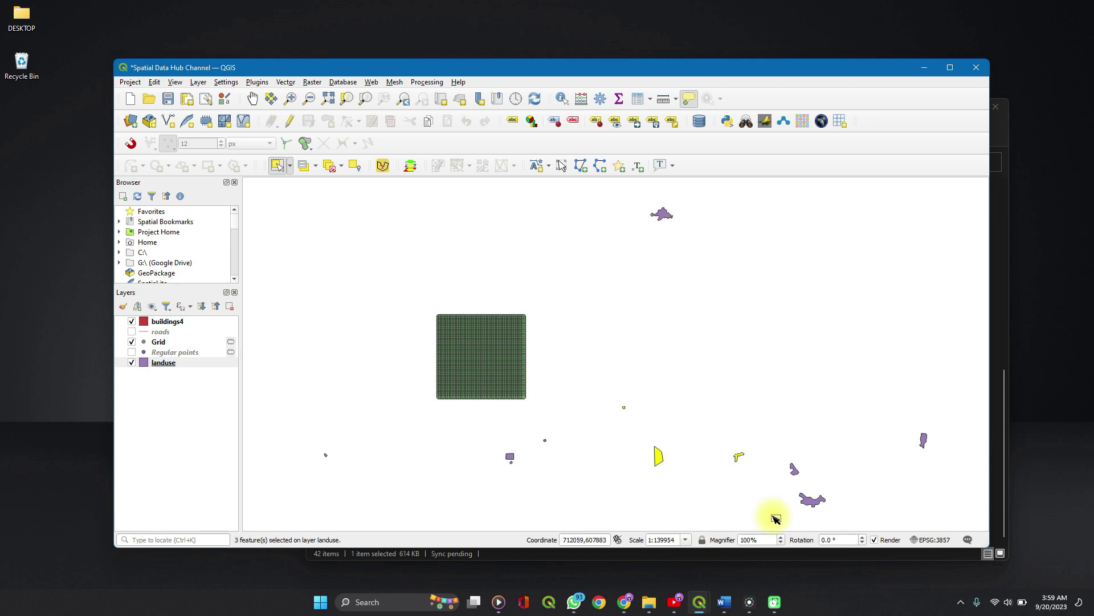
drag(772, 435, 852, 549)
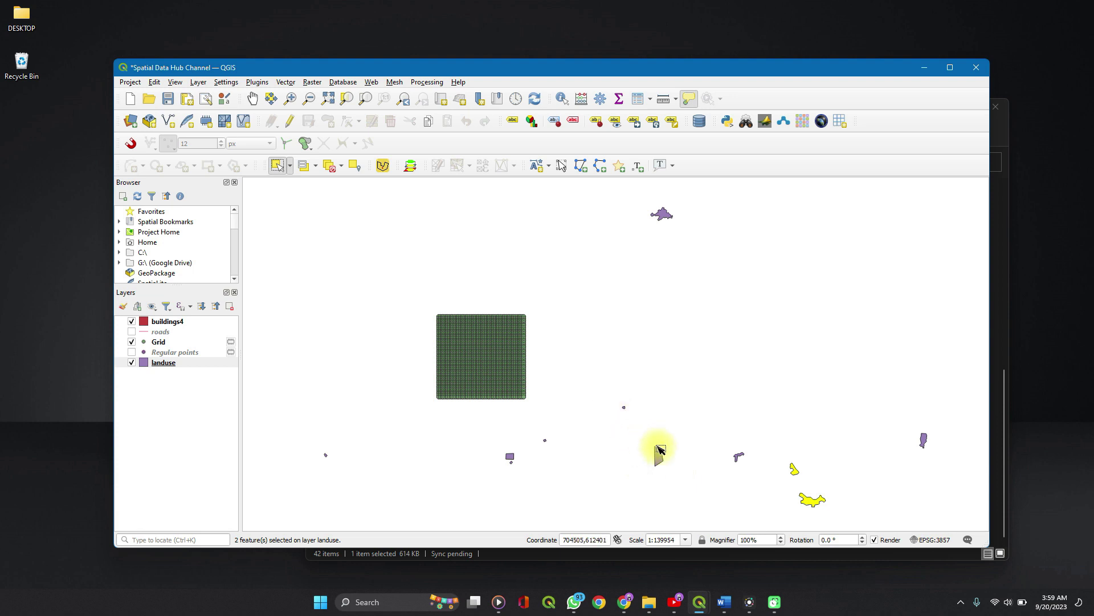
click(659, 458)
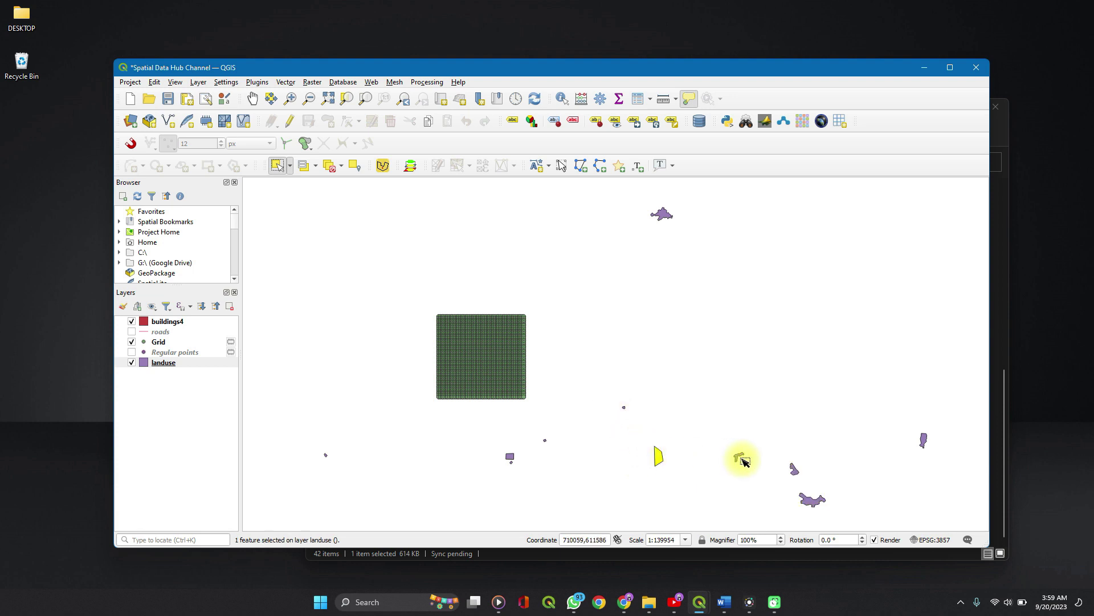
key(ctrl)
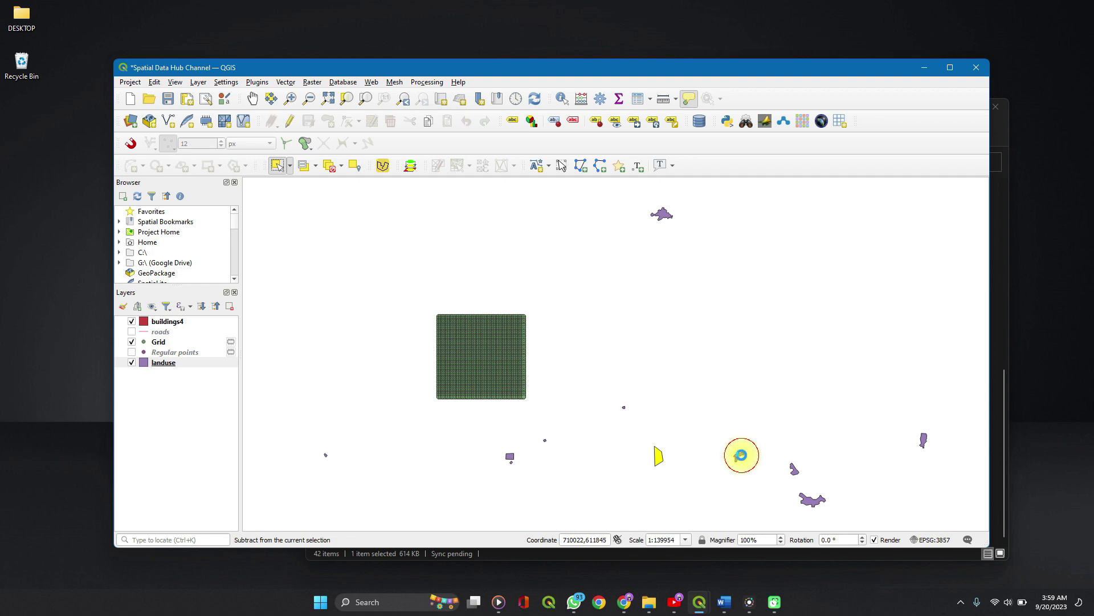
ctrl+click(741, 456)
click(482, 366)
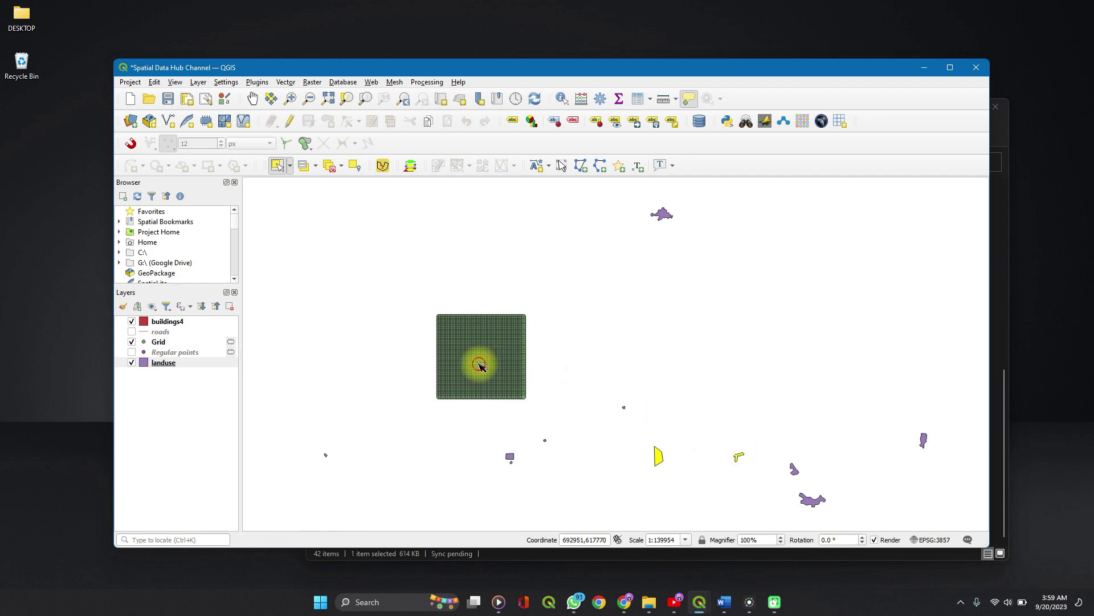
scroll(482, 366, up, 2)
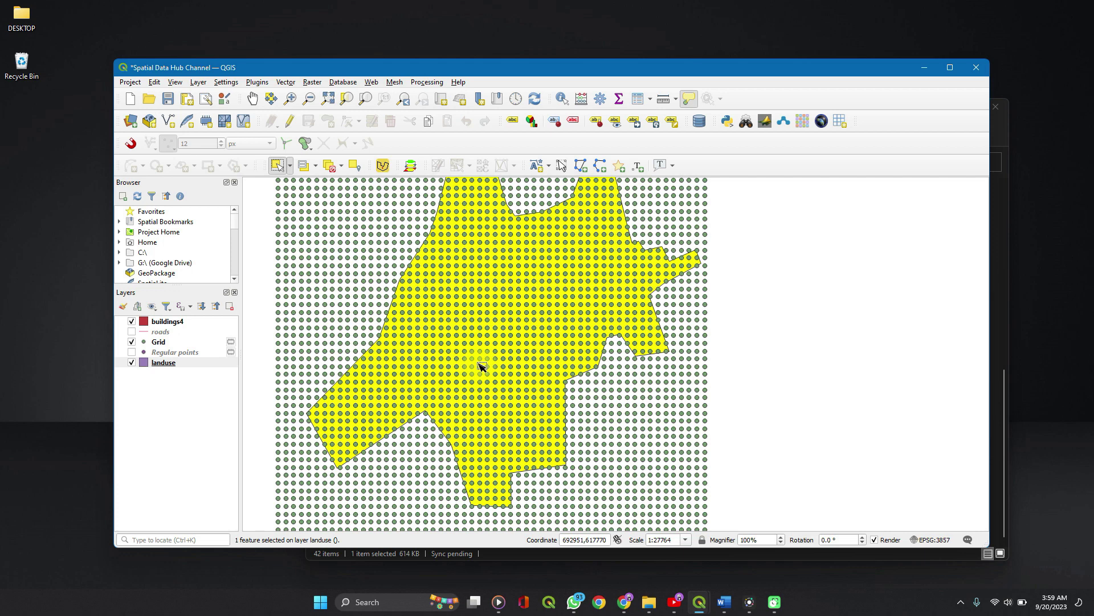
scroll(480, 367, down, 1)
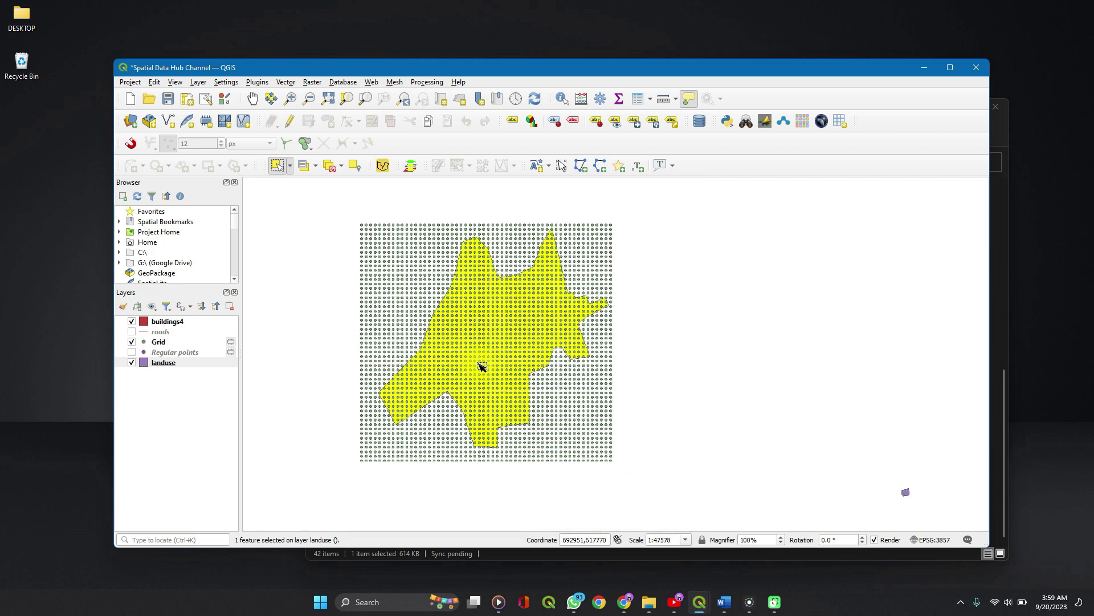
Use Select by Location to select the 1129 Grid points intersecting the selected landuse polygon
click(286, 82)
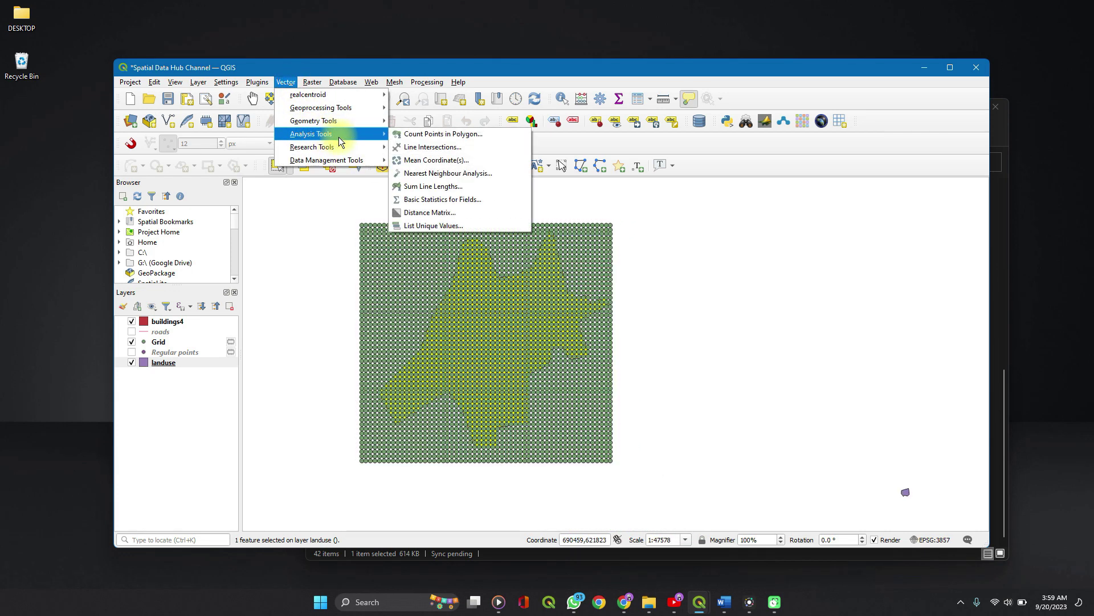
mouse_move(350, 146)
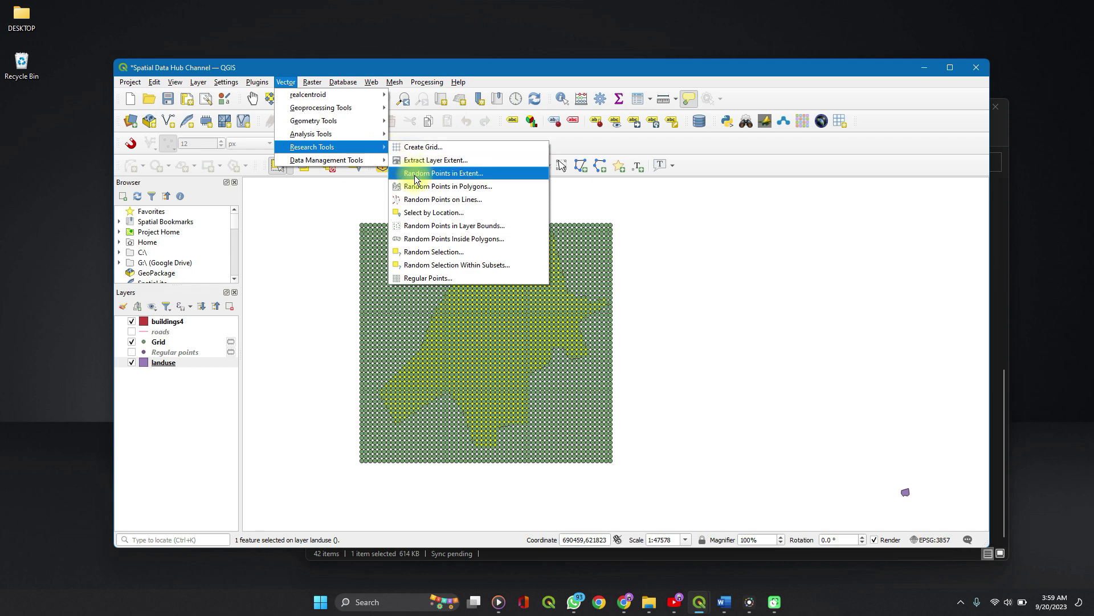
click(423, 215)
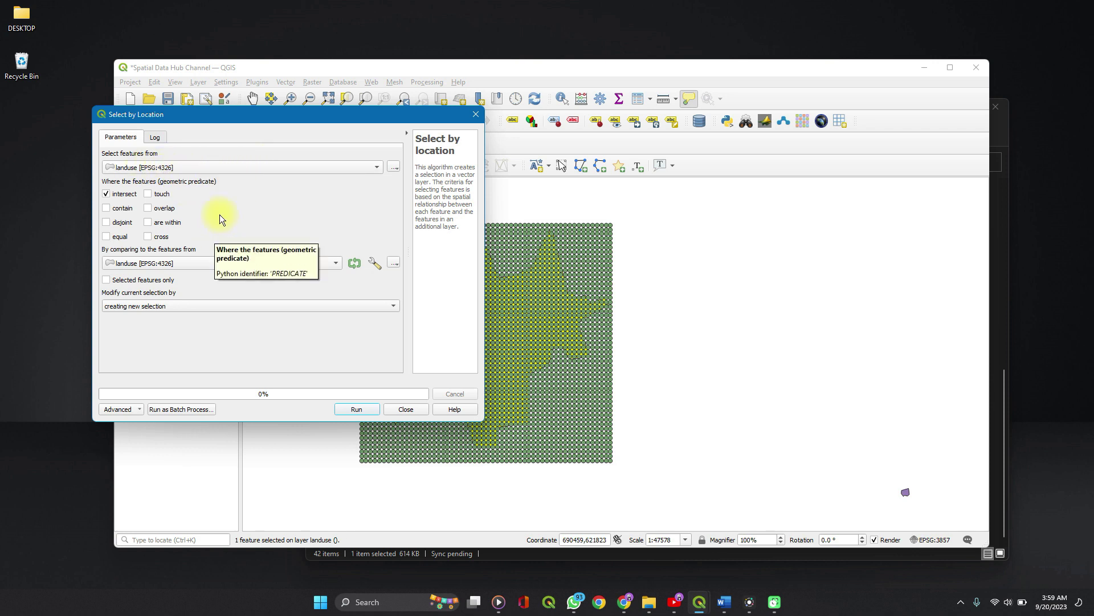
click(227, 166)
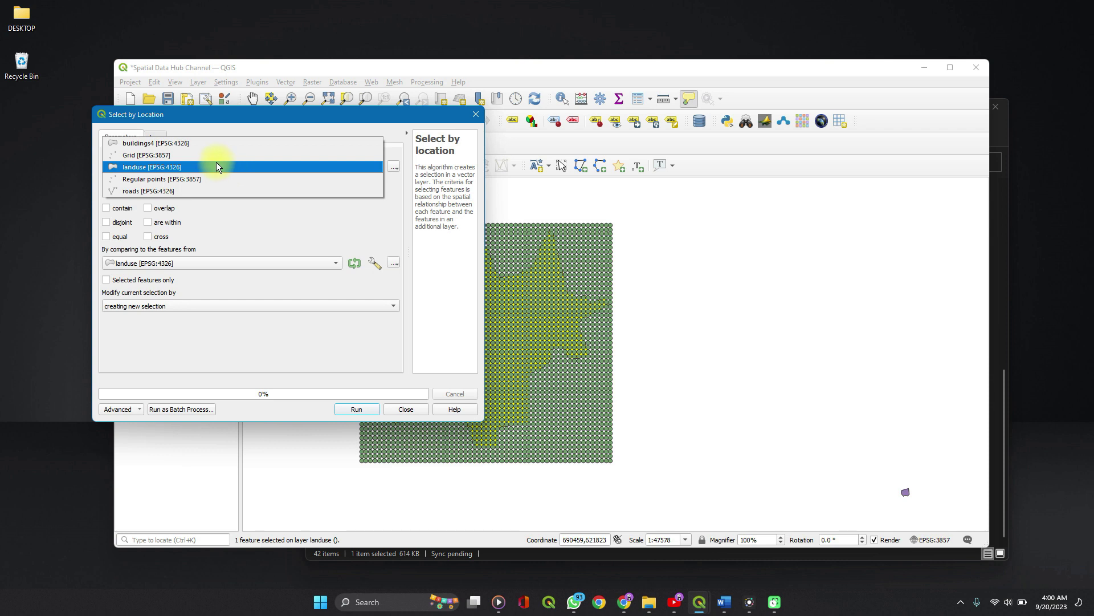
click(215, 156)
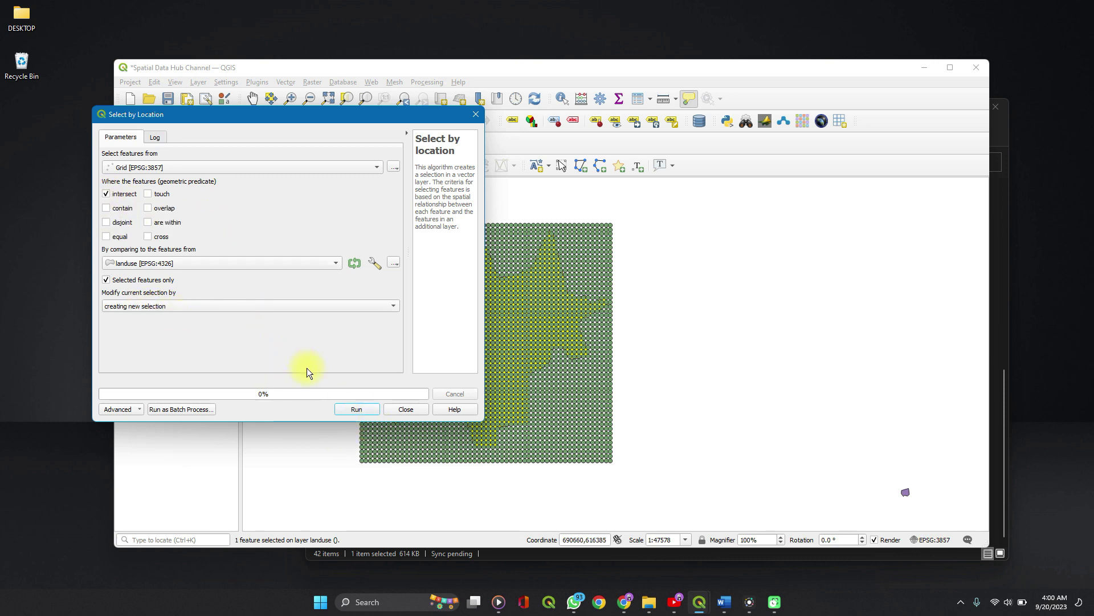
click(345, 405)
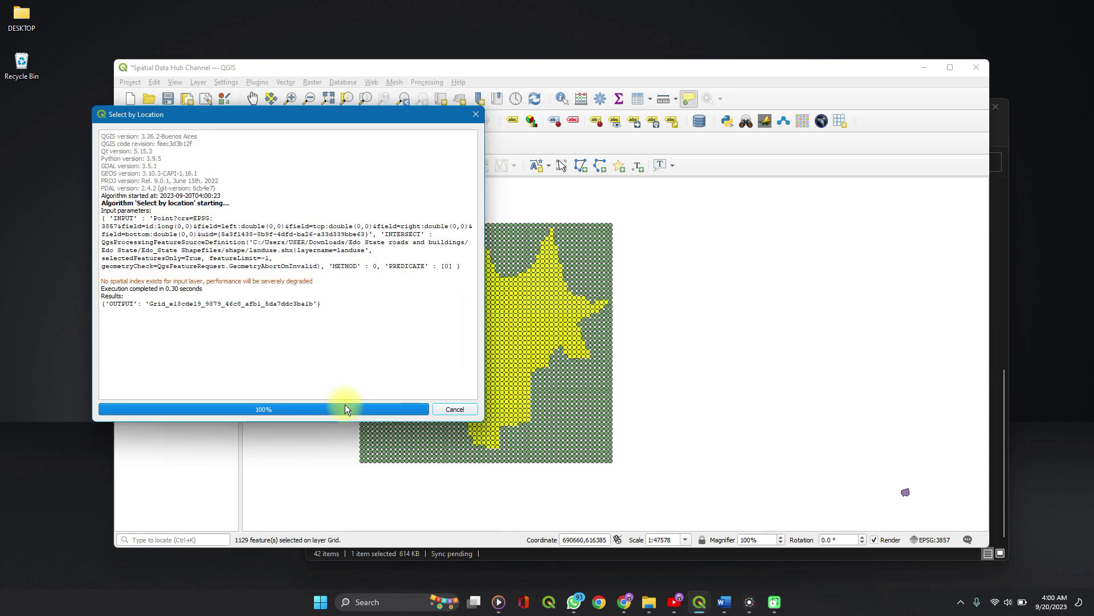
Close Select by Location, maximize the QGIS window, and bring up the Grid layer's options
click(404, 410)
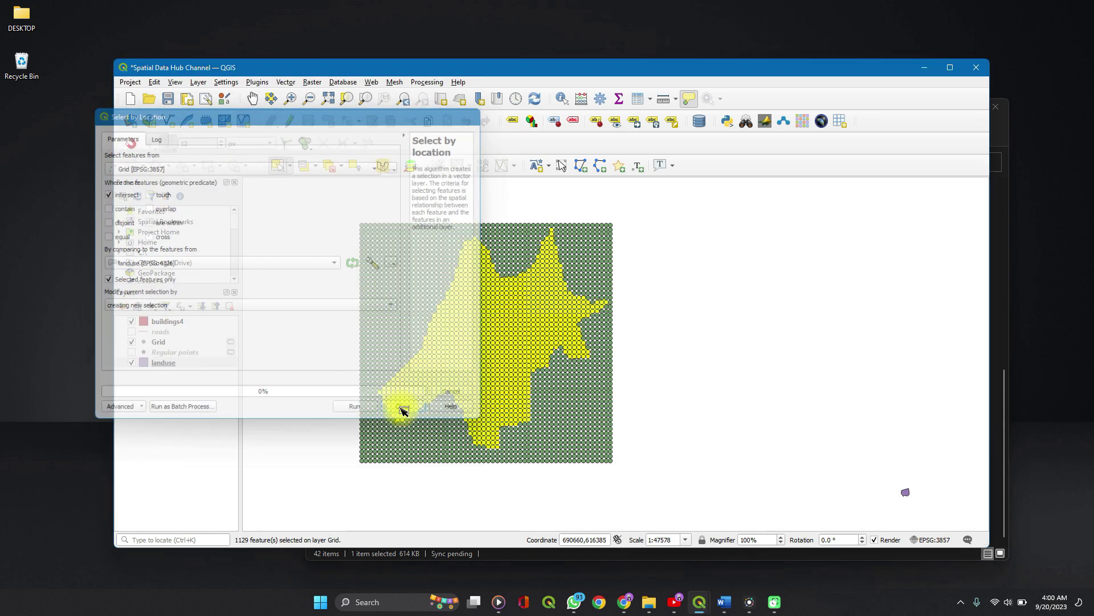
click(949, 67)
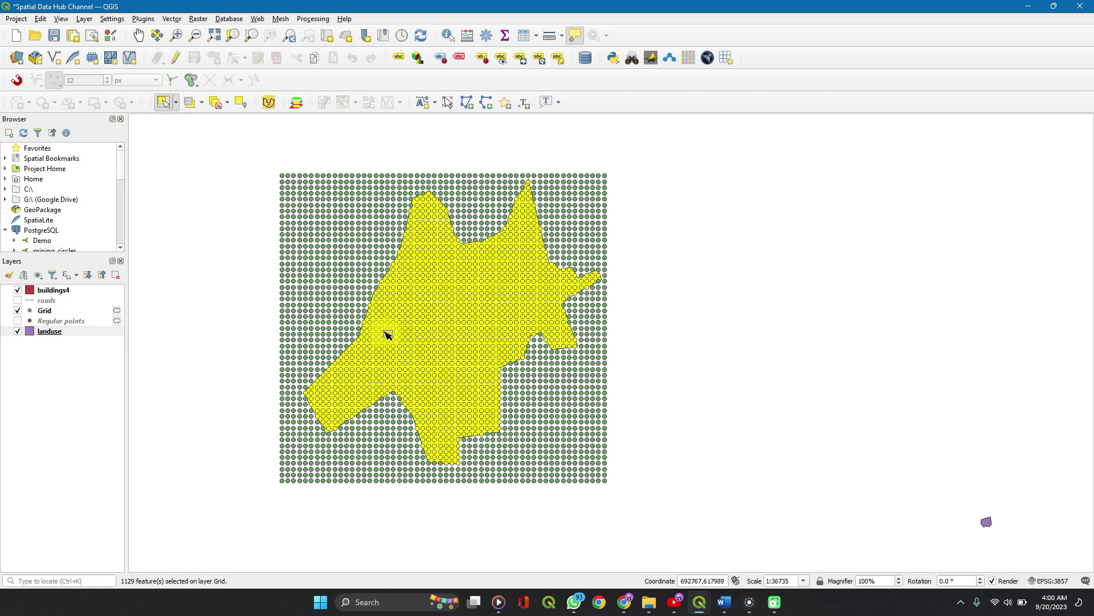
click(46, 311)
right_click(46, 313)
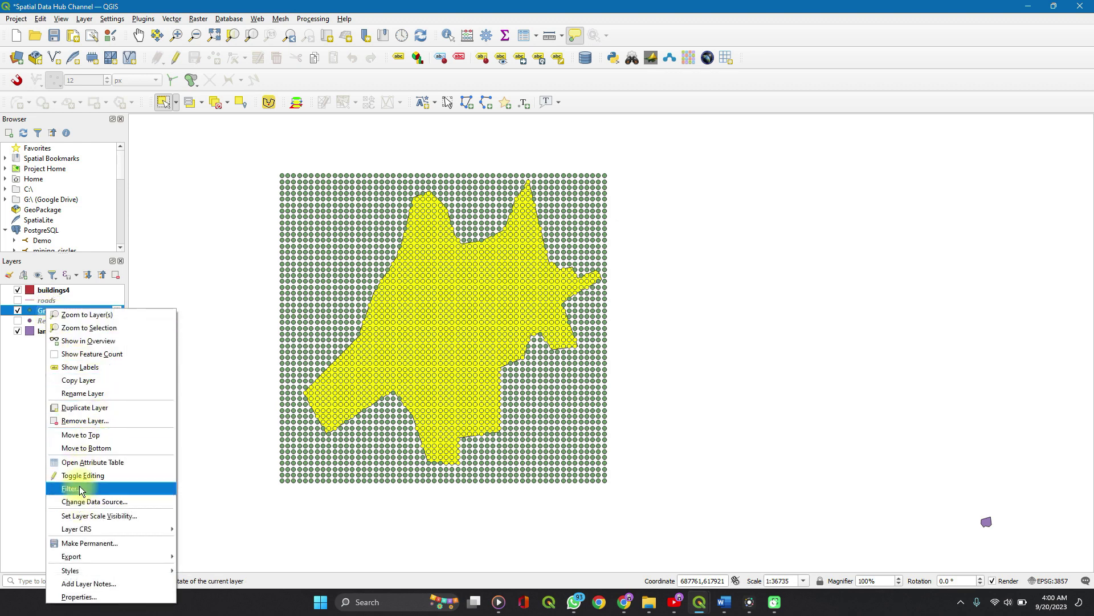
Review the Grid attribate table (1129 of 2968 points selected) and turn on editing
click(83, 462)
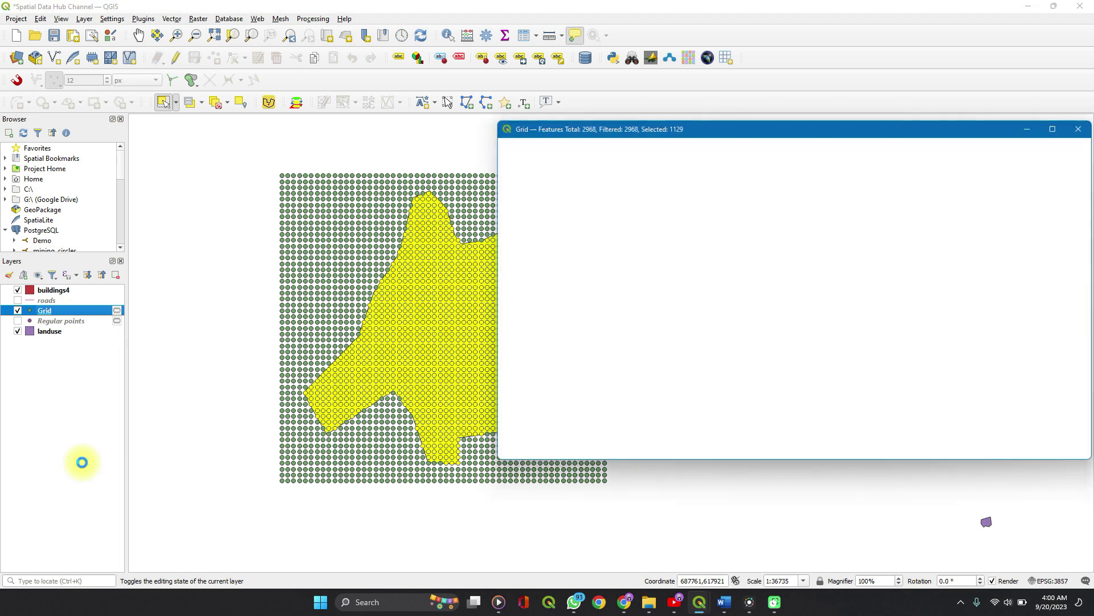
drag(762, 129, 804, 104)
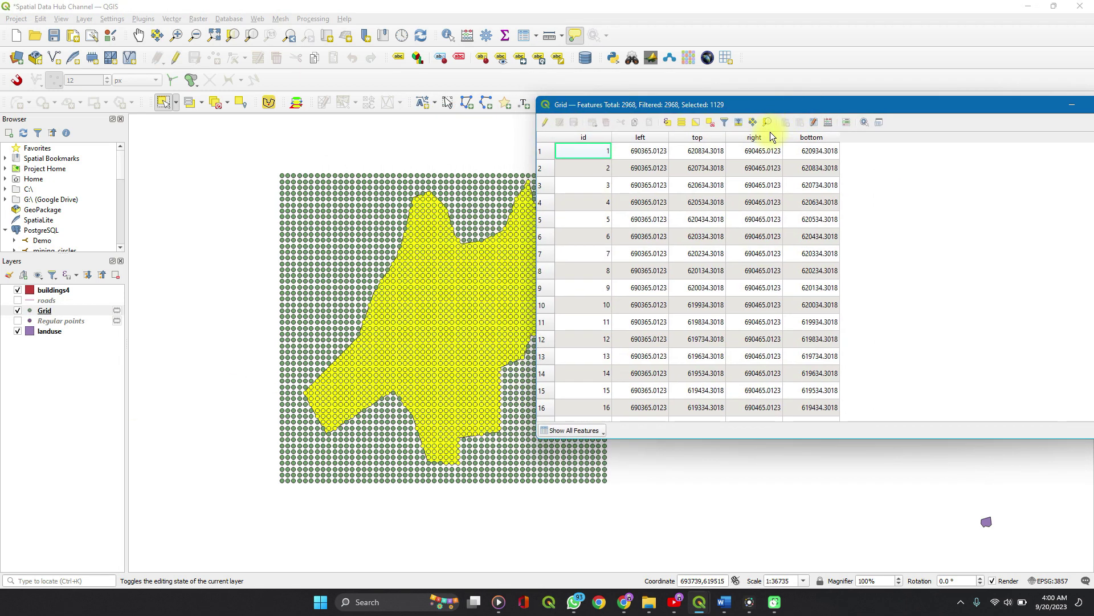
scroll(691, 241, down, 20)
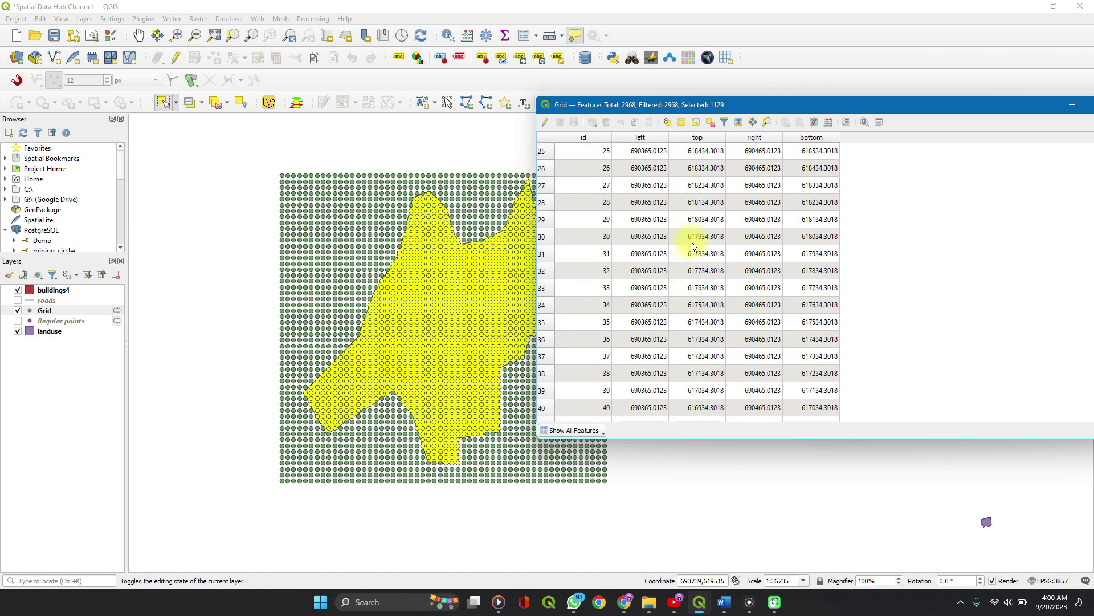
scroll(691, 241, down, 20)
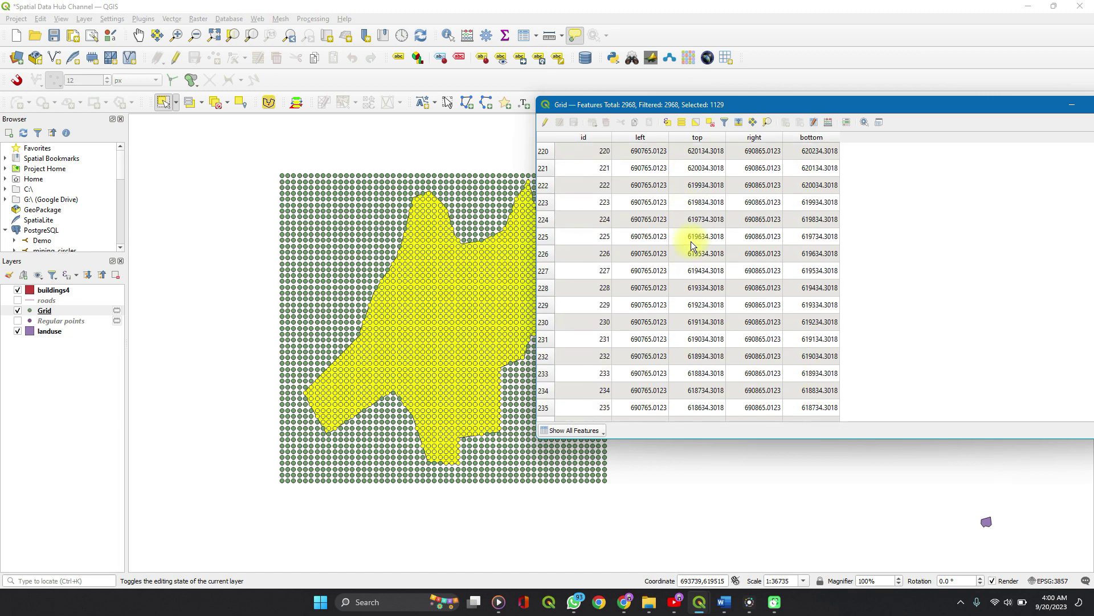
scroll(691, 241, up, 2)
scroll(691, 242, down, 2)
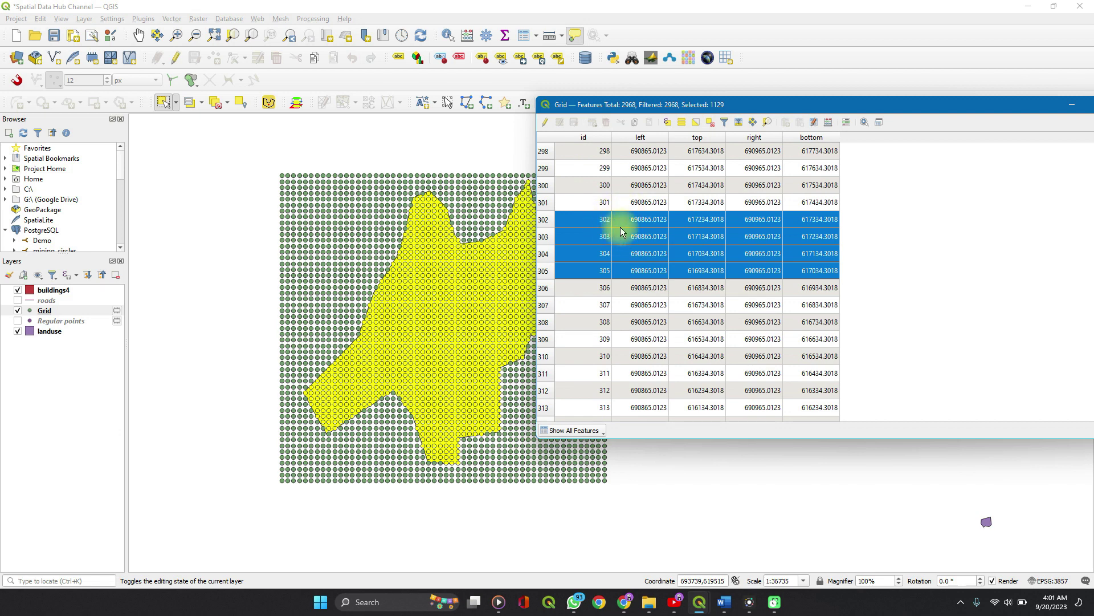
click(546, 122)
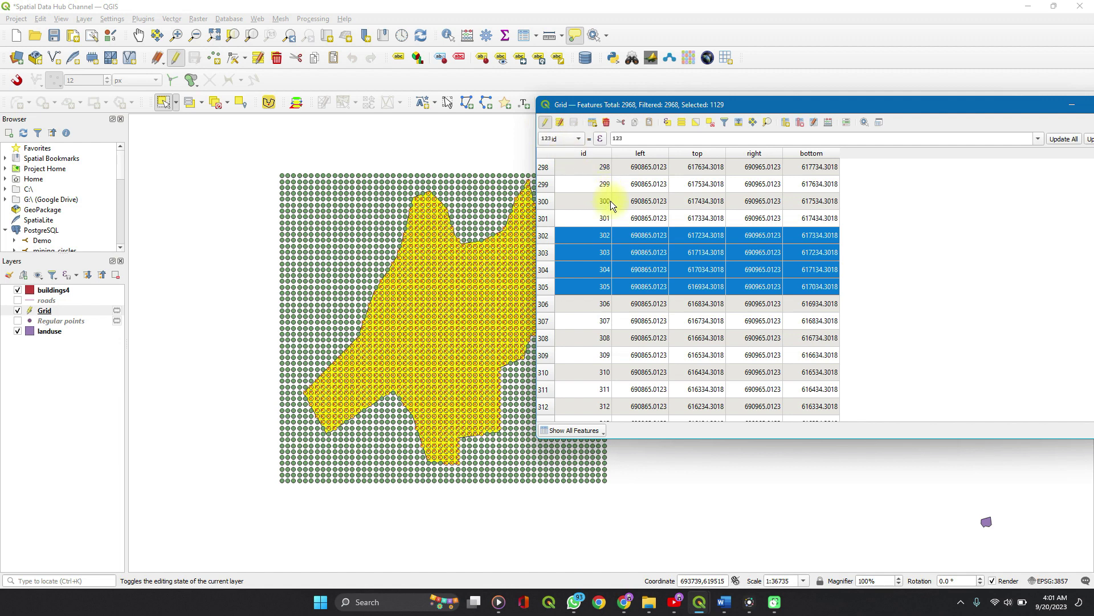
Invert the selection and delete the 1839 Grid points outside the polygon, keeping 1129
scroll(650, 240, up, 1)
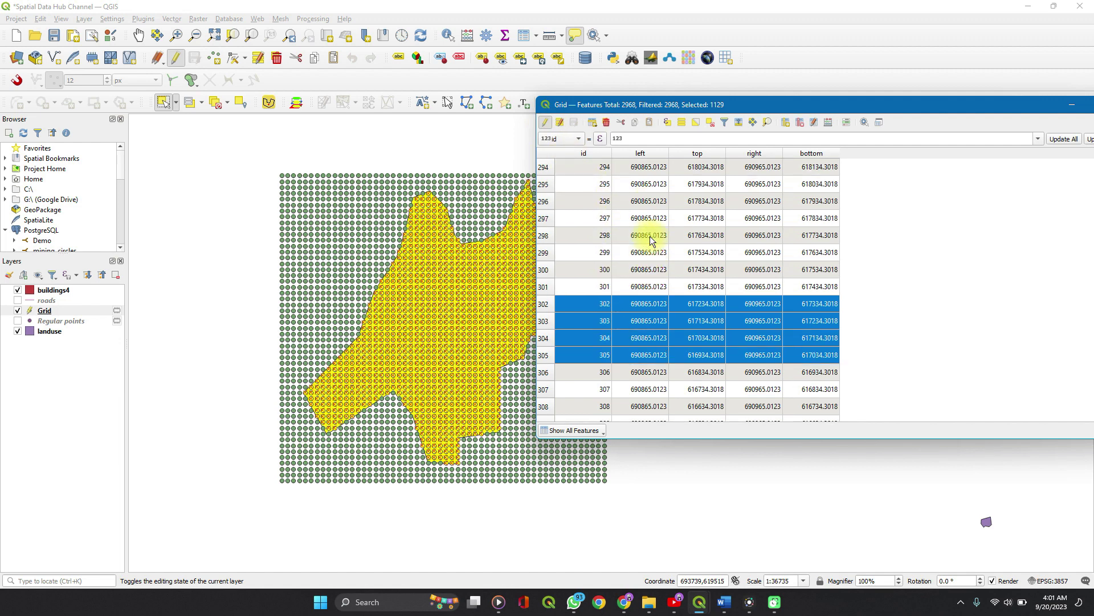
scroll(651, 239, down, 1)
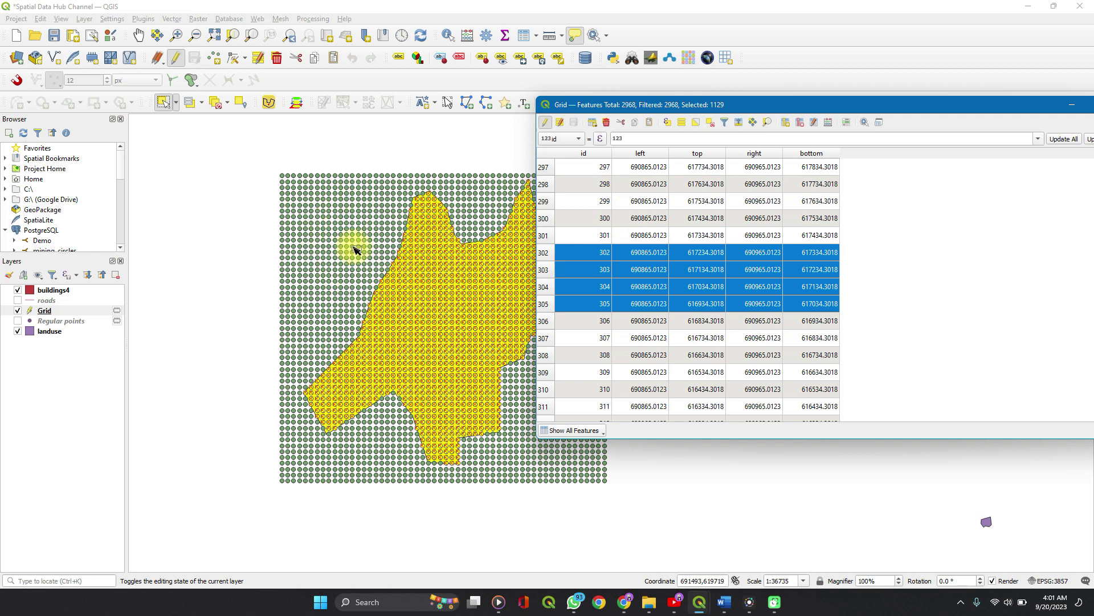
click(699, 122)
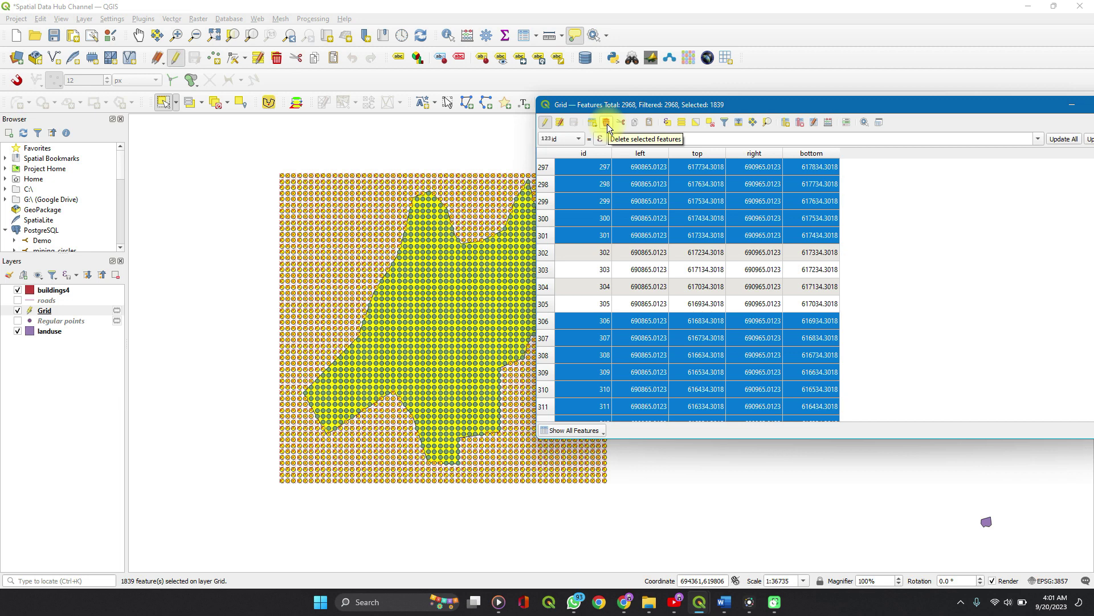
click(696, 122)
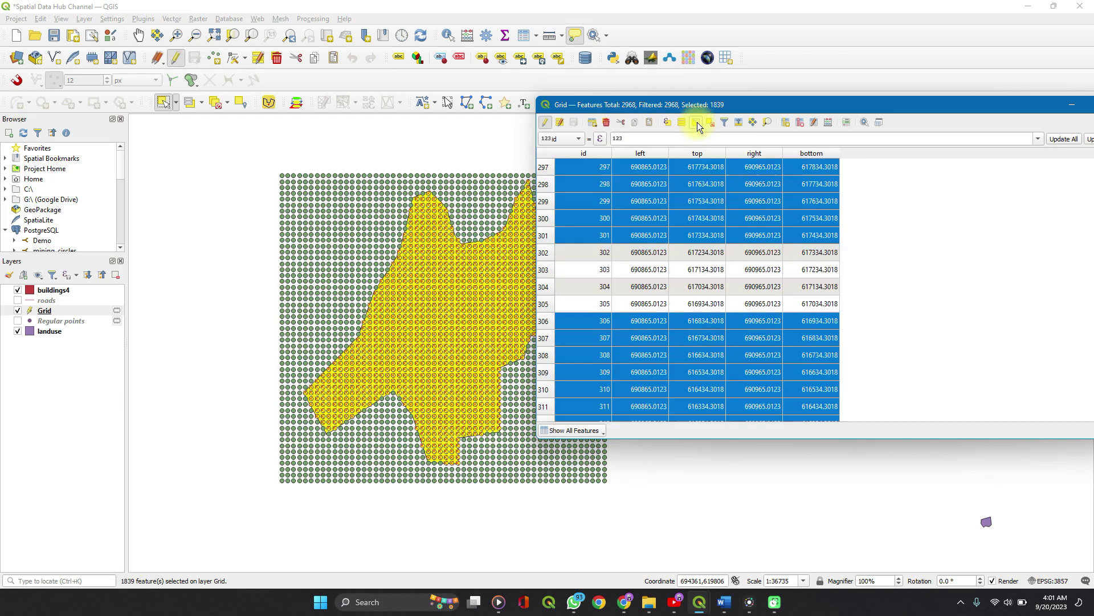
click(696, 122)
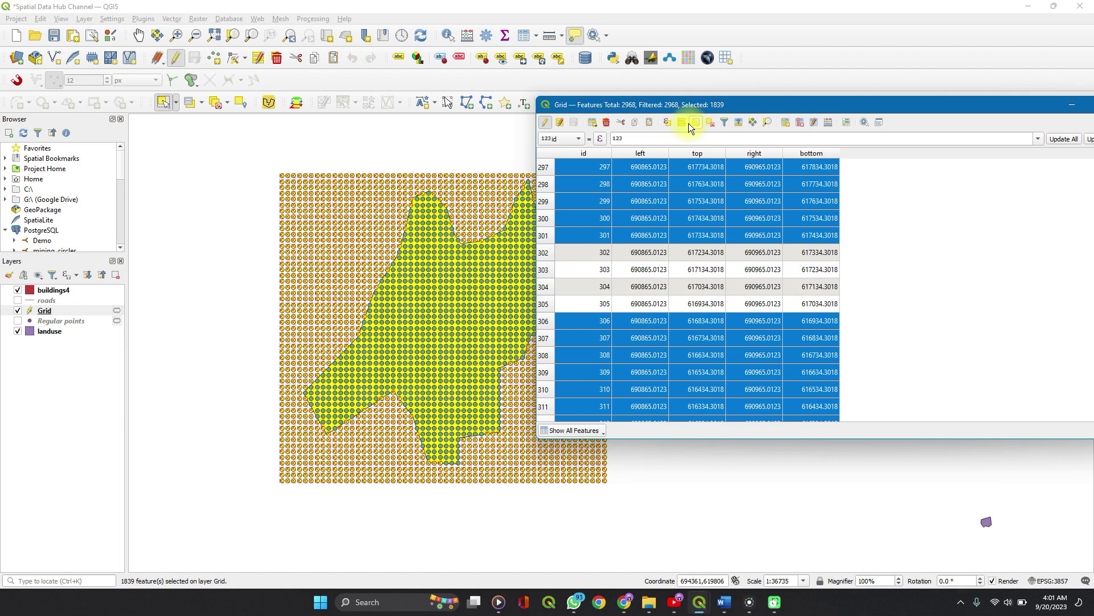
click(607, 122)
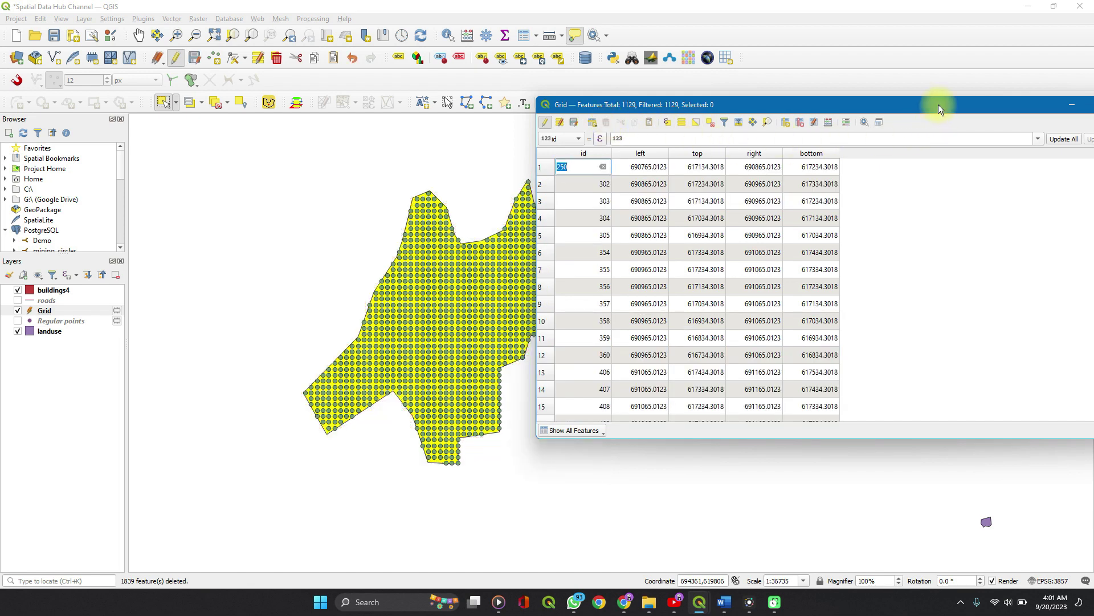
drag(938, 104, 794, 112)
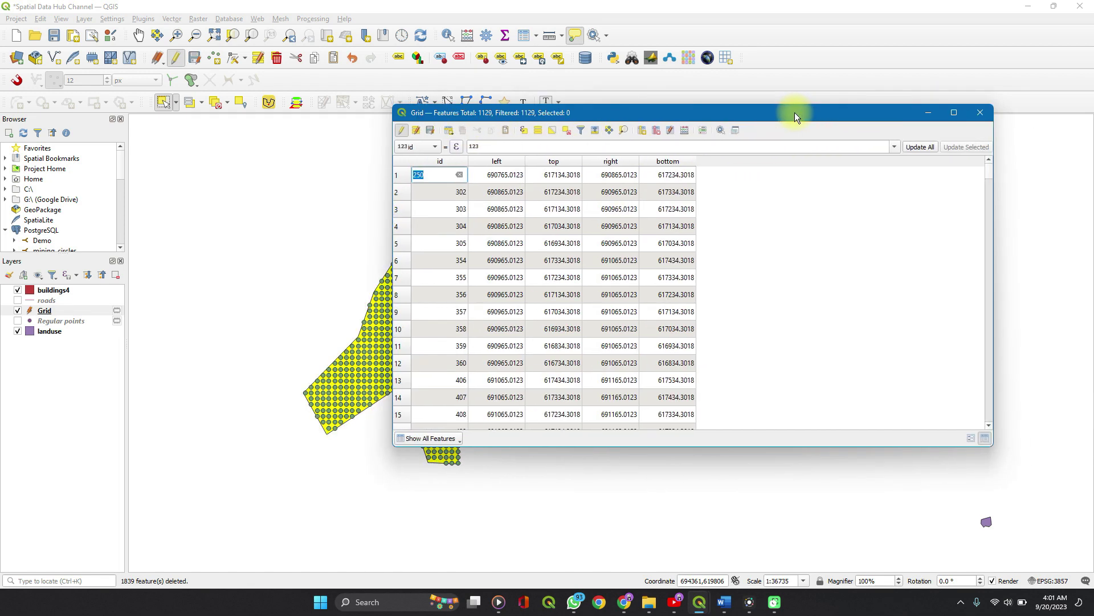
Close the attribute table and zoom around the trimmed Grid points on the map
click(985, 114)
scroll(464, 328, up, 2)
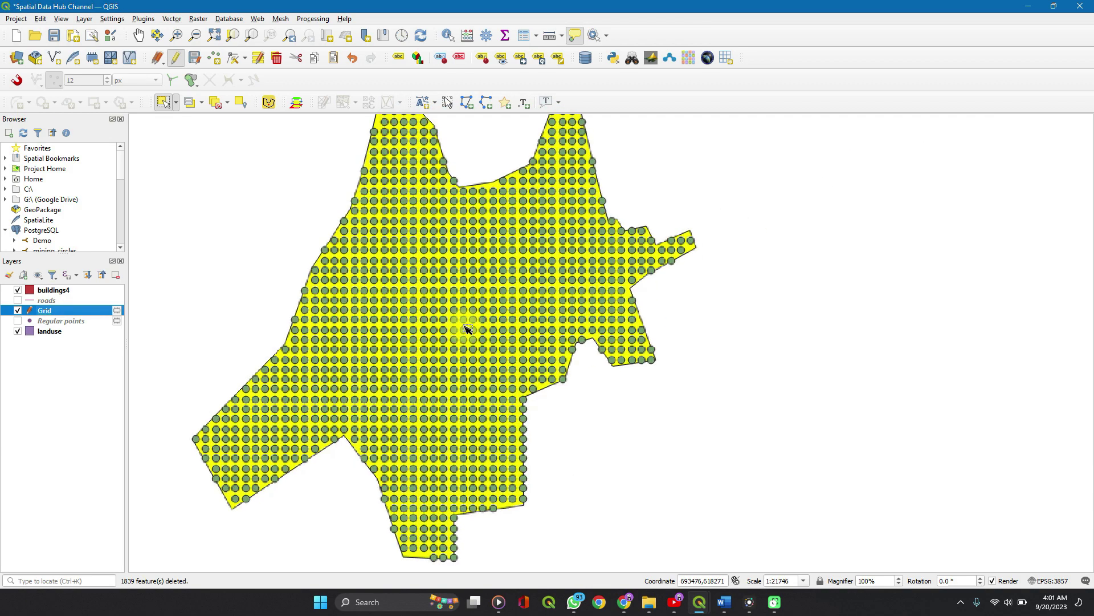
scroll(464, 328, down, 1)
scroll(430, 330, down, 1)
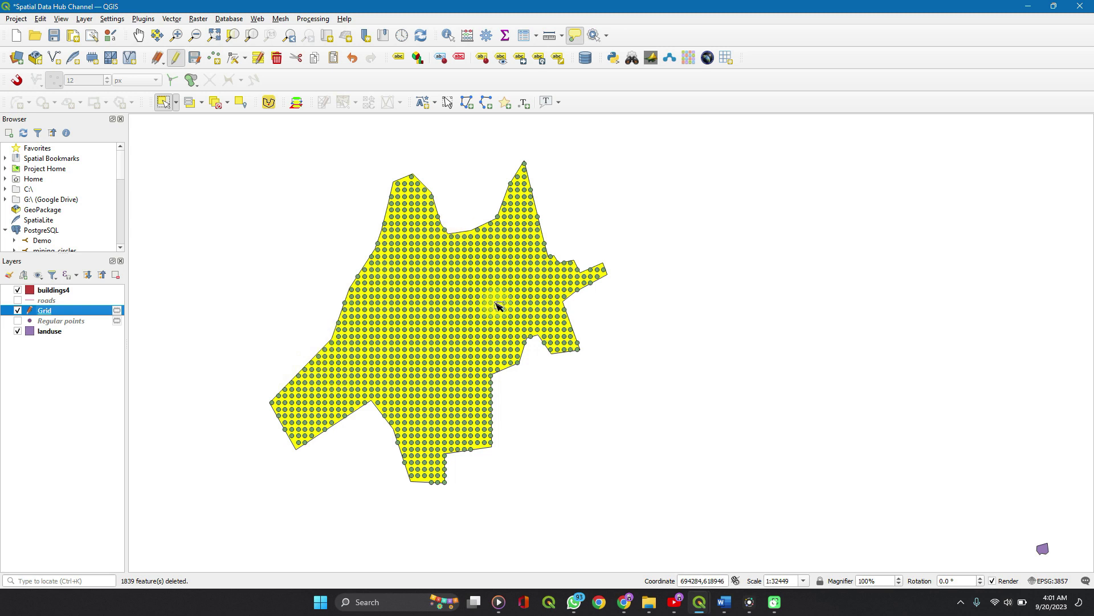
mouse_move(457, 306)
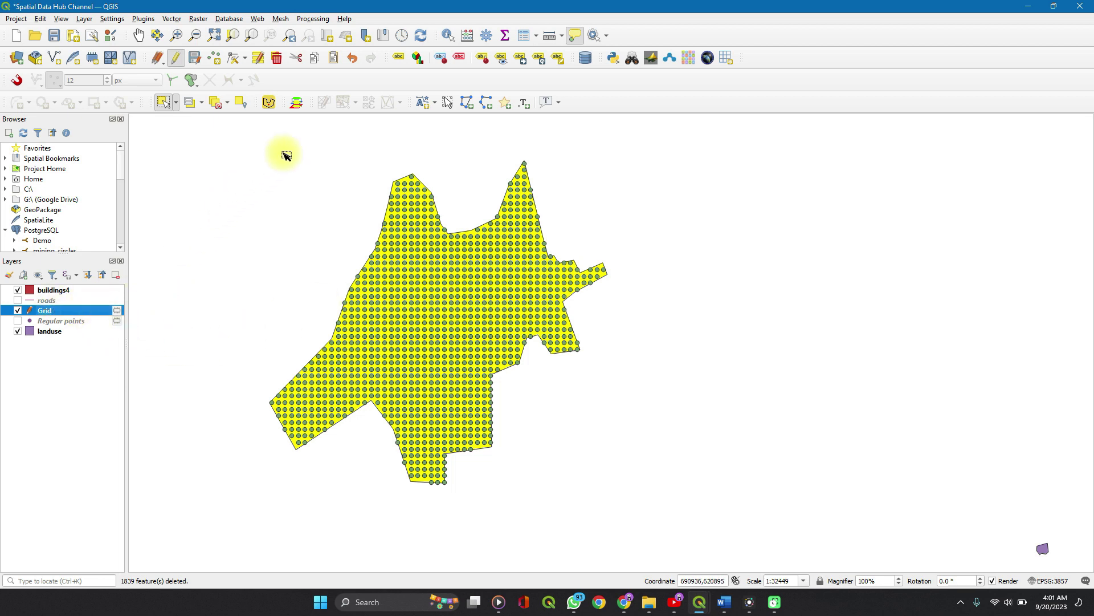
click(171, 19)
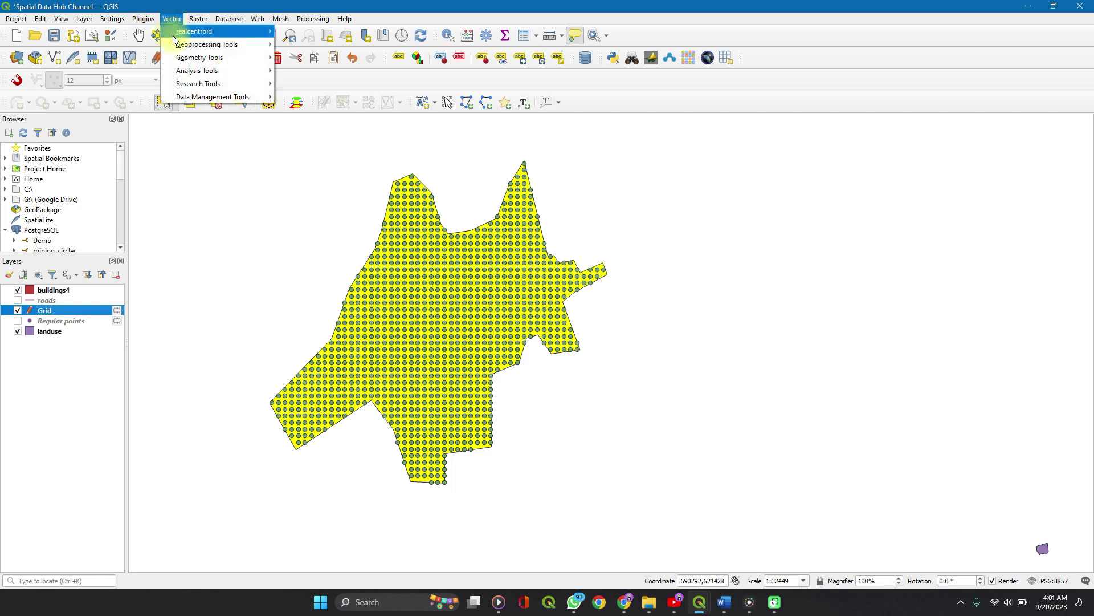
Generate 20 random points inside the selected landuse polygon only, using Random Points in Polygons
mouse_move(221, 88)
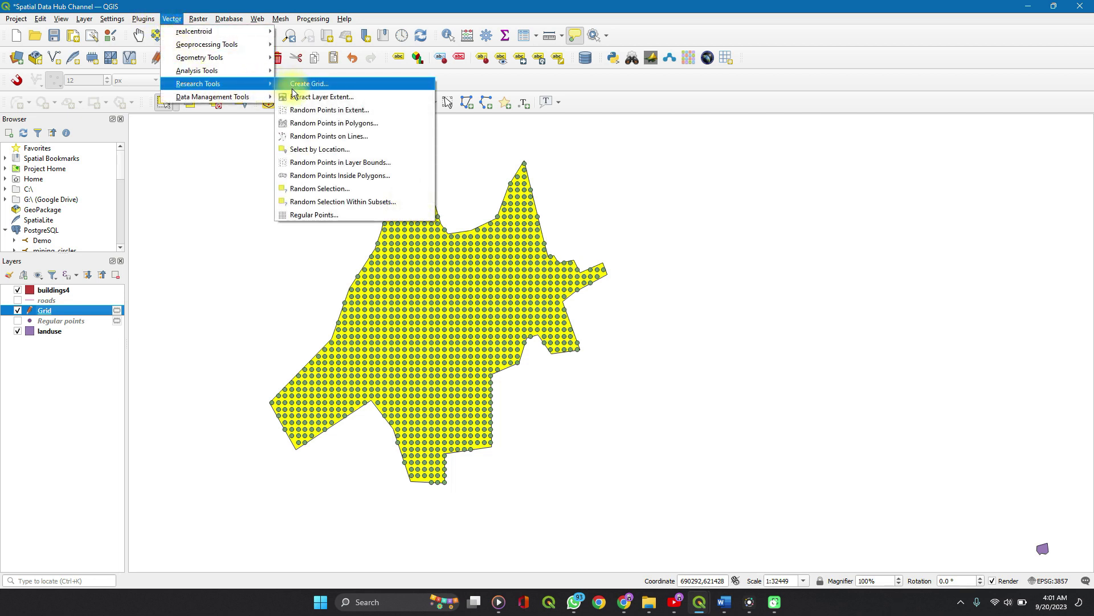
click(300, 124)
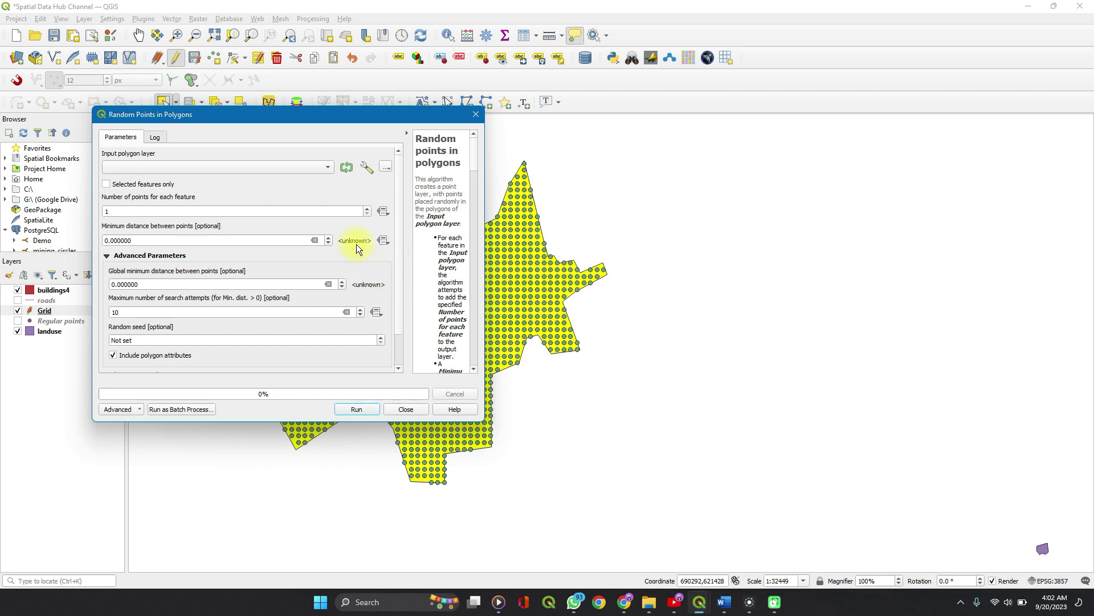
click(313, 166)
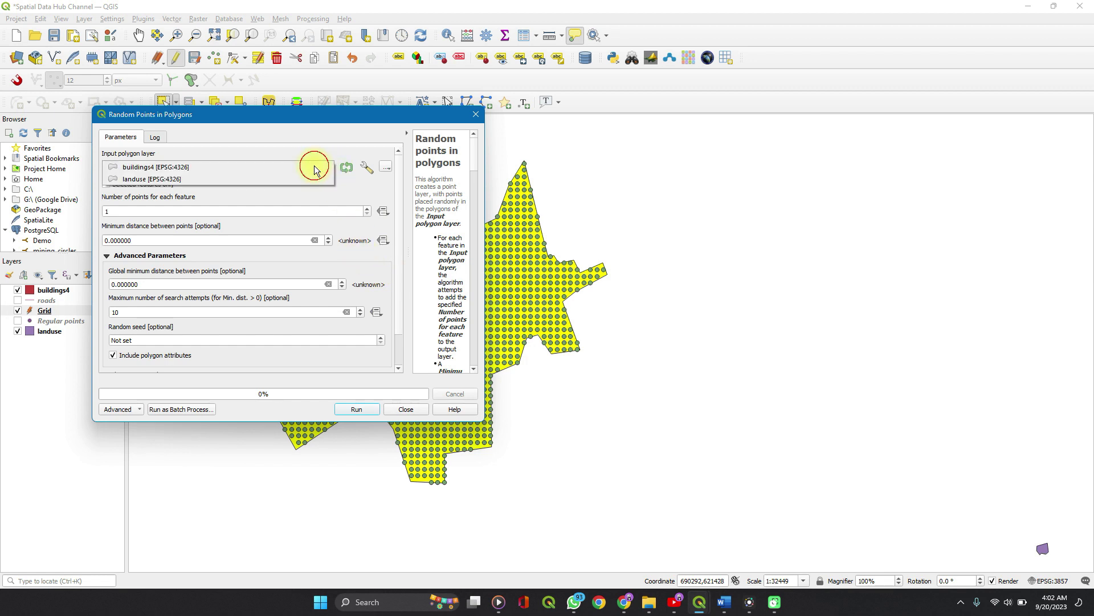
click(242, 178)
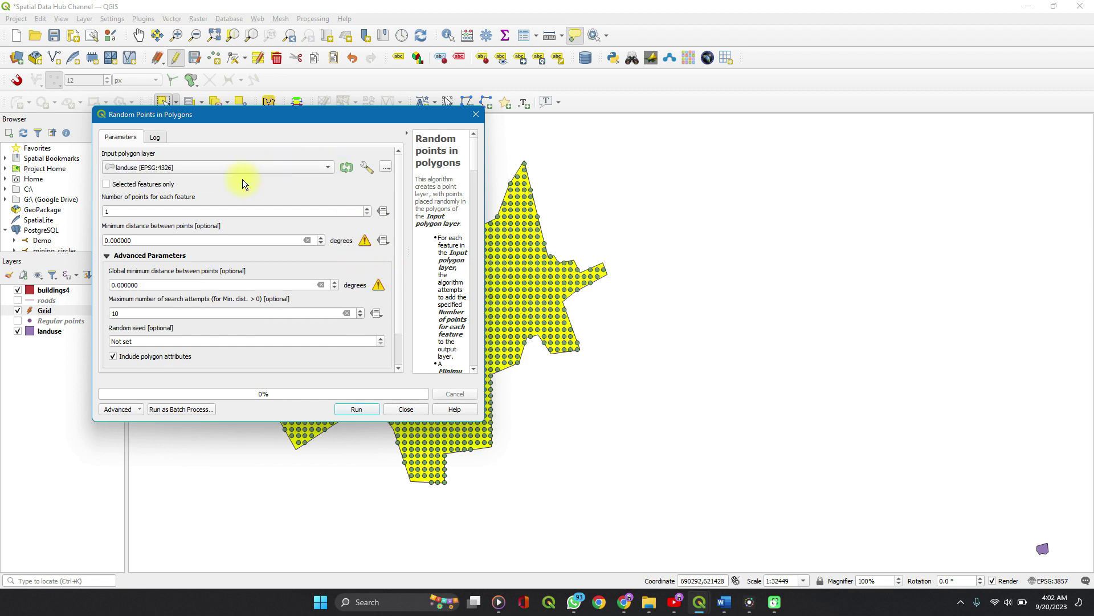
click(109, 184)
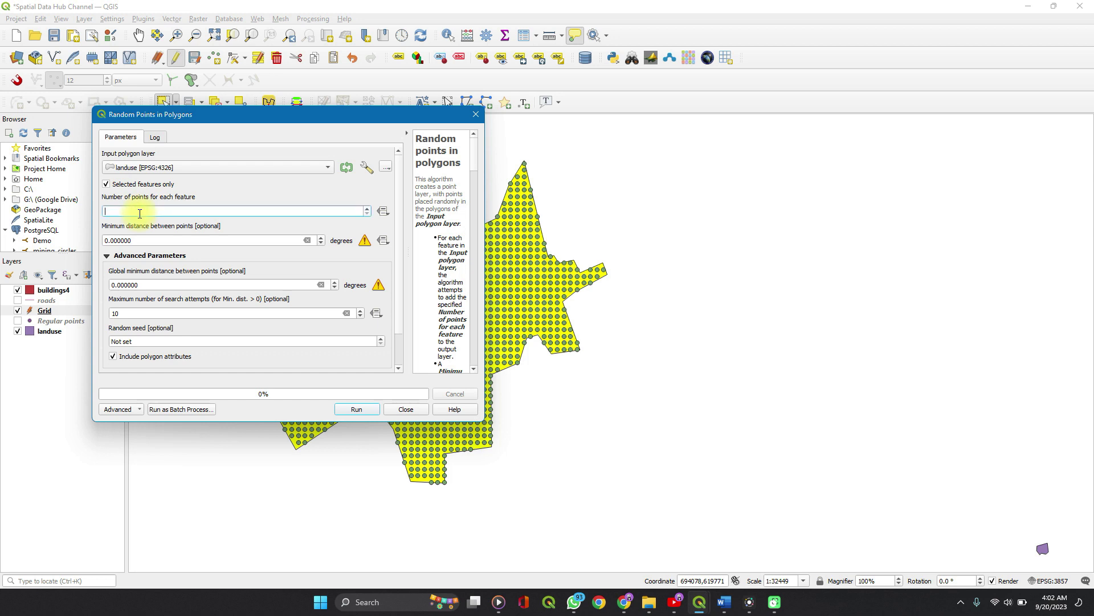
text(20)
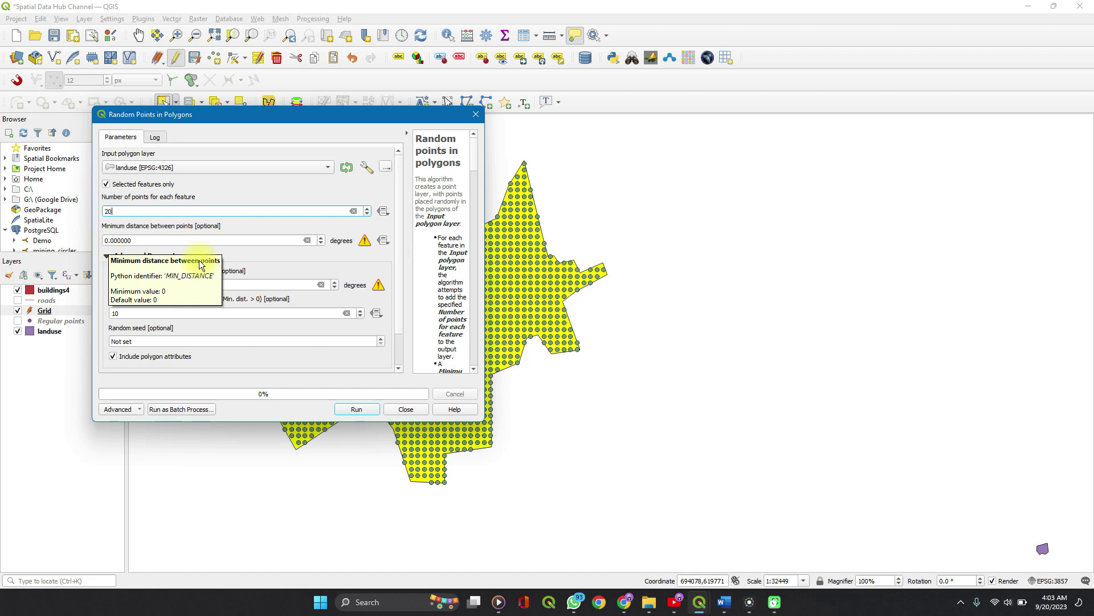
click(355, 409)
Hide the Grid layer and zoom in on the 20 random points inside the polygon
click(391, 411)
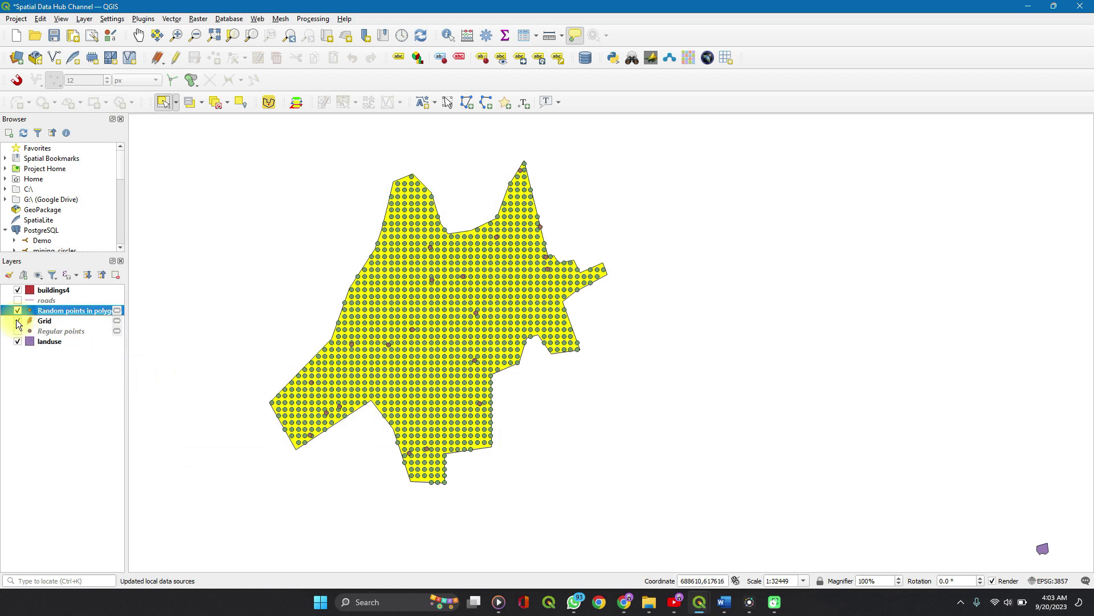
click(18, 322)
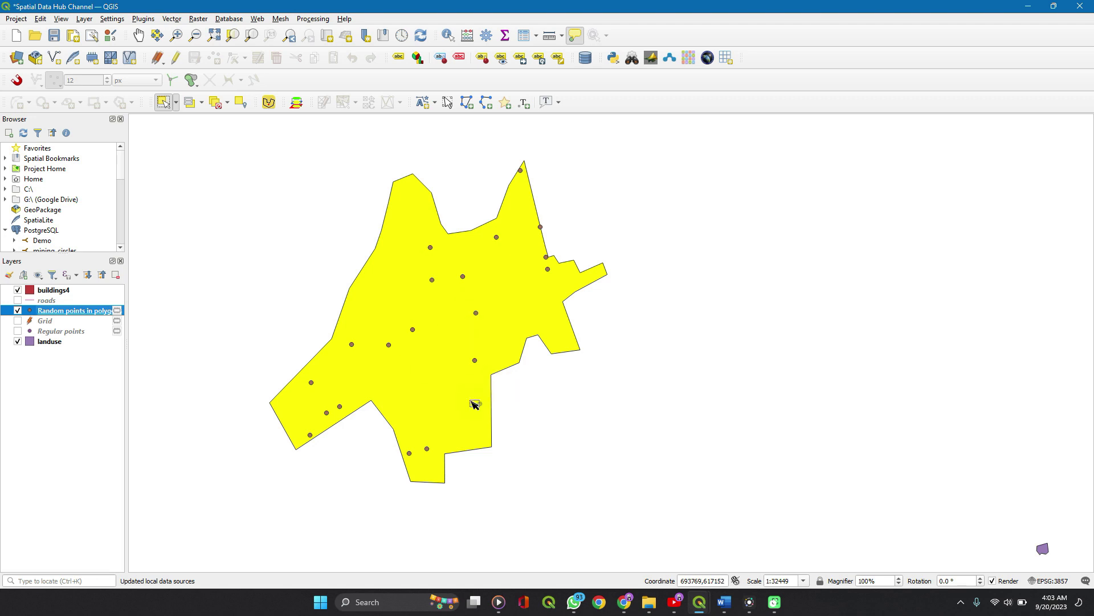
click(360, 255)
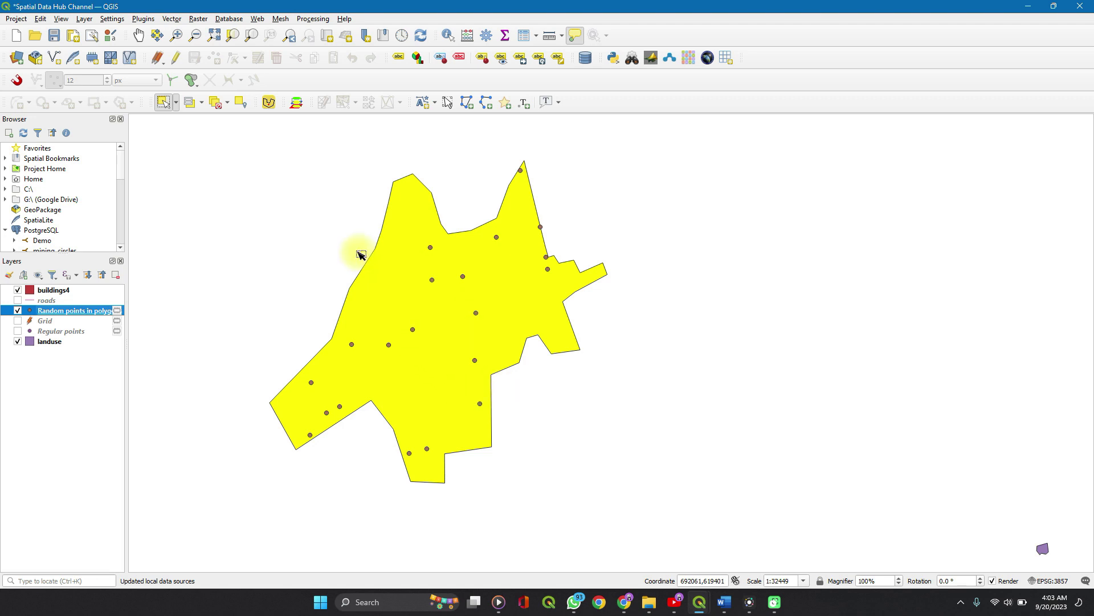
scroll(360, 254, up, 3)
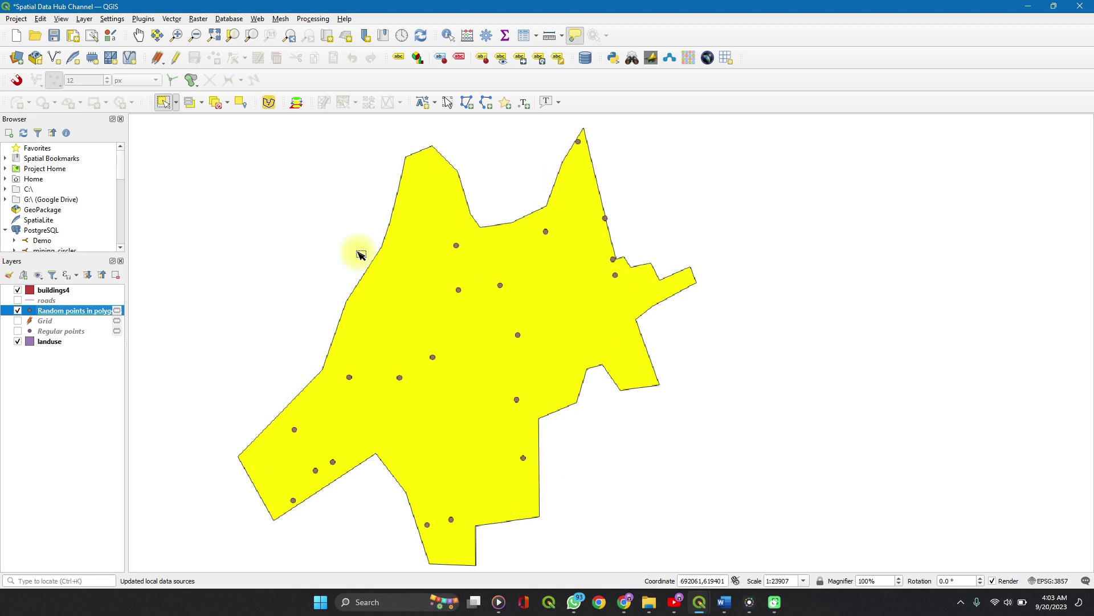
scroll(361, 254, up, 1)
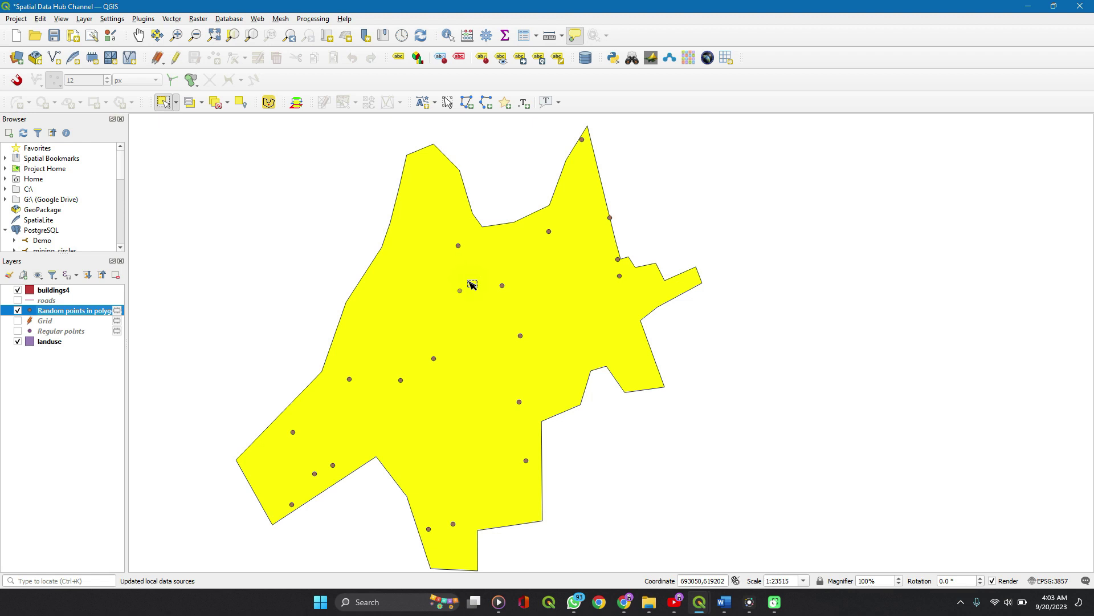
click(1051, 581)
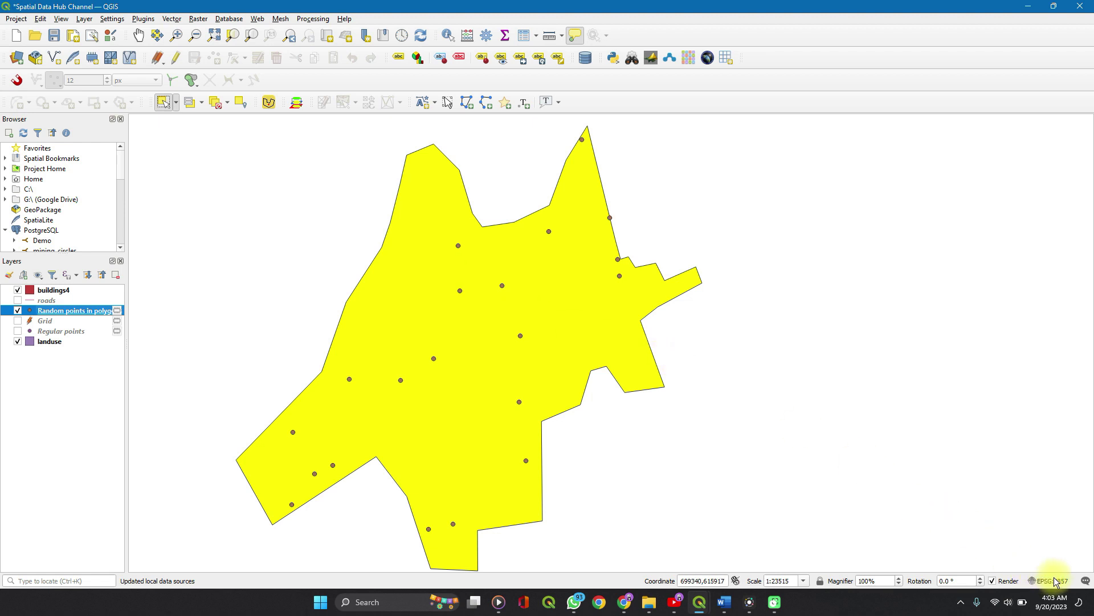